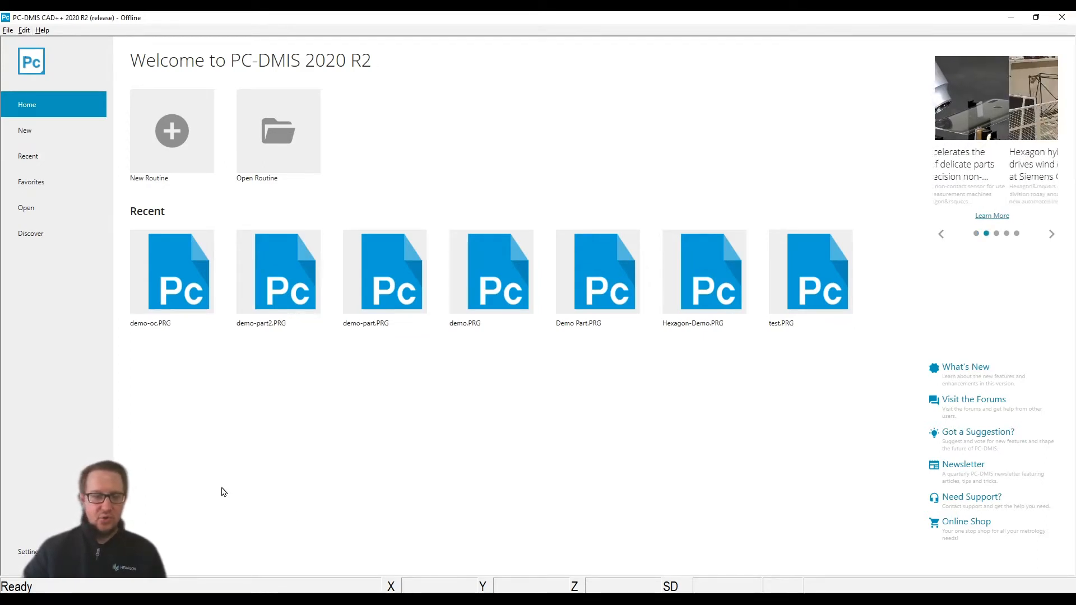
# Check which portable interface is selected for the measurement software.
pyautogui.click(8, 30)
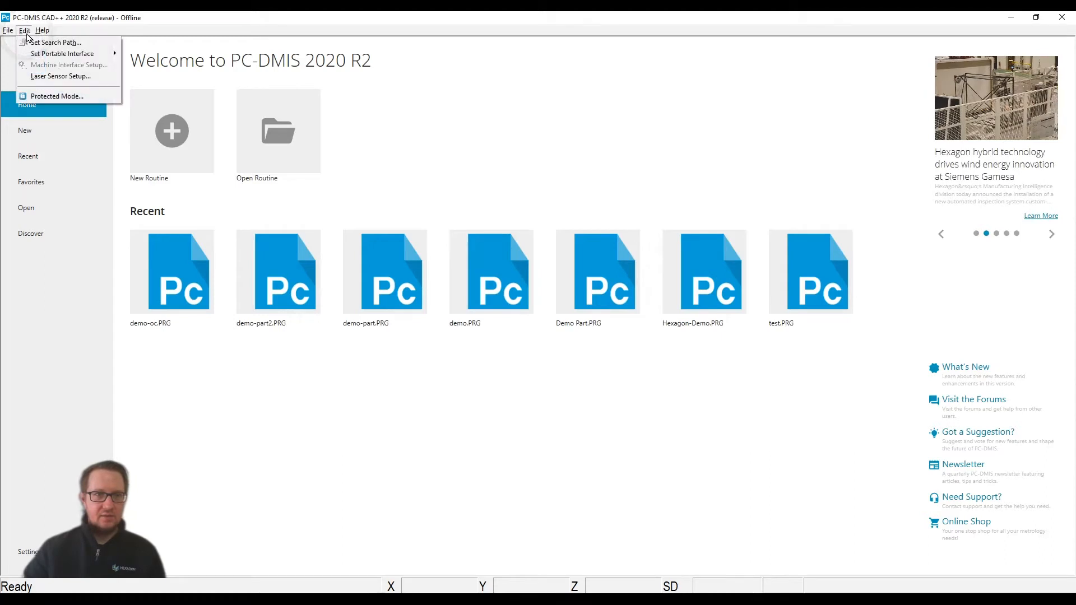
pyautogui.moveTo(25, 30)
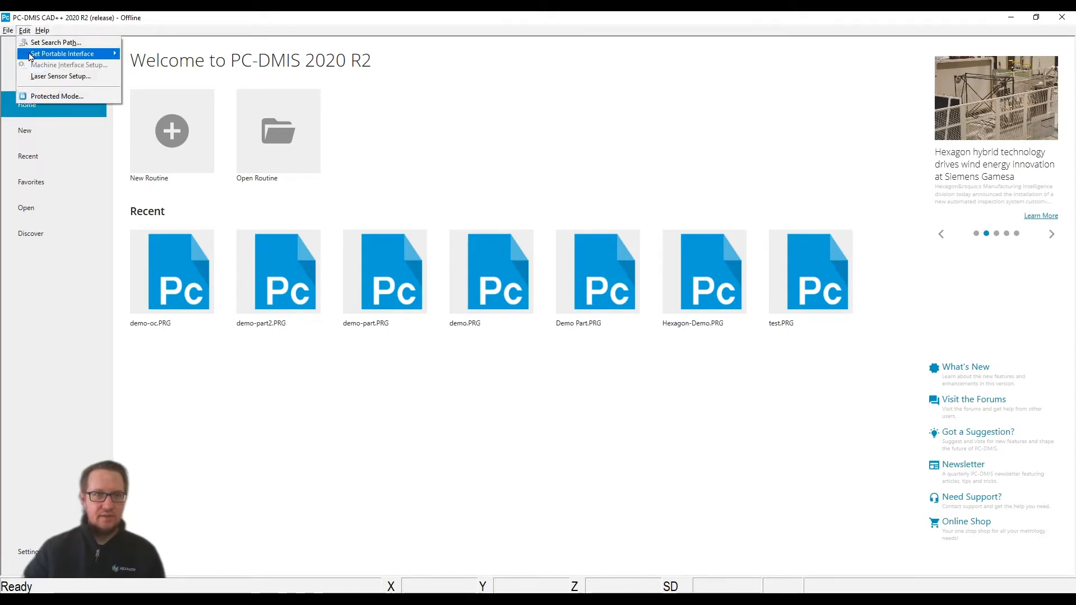
pyautogui.moveTo(30, 57)
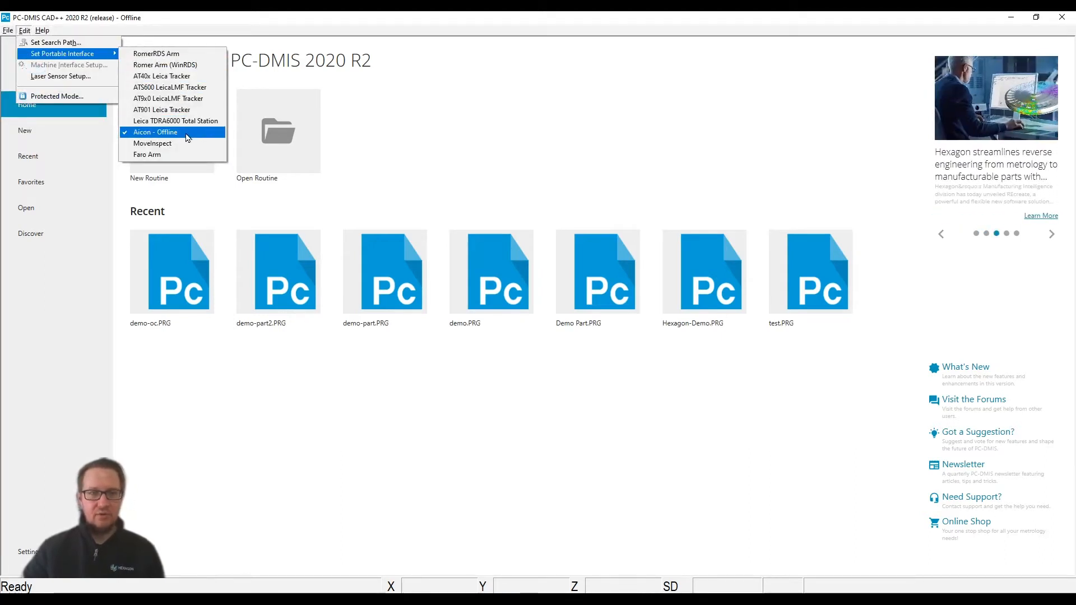
pyautogui.click(341, 140)
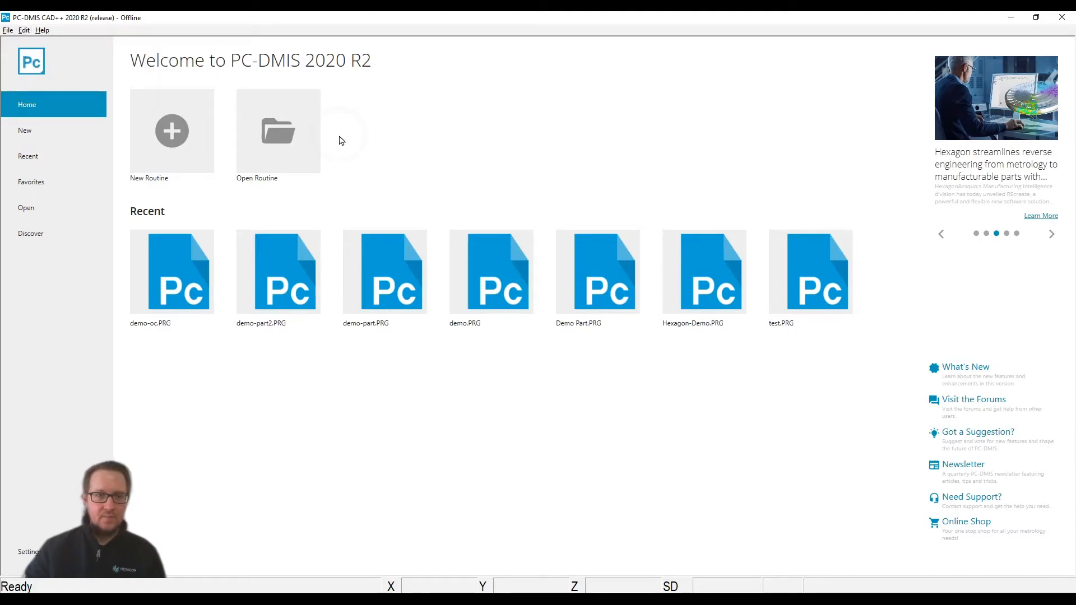
# Create a new offline measurement routine named oc-demo in mm and accept the SMARTSCAN probe file.
pyautogui.click(154, 140)
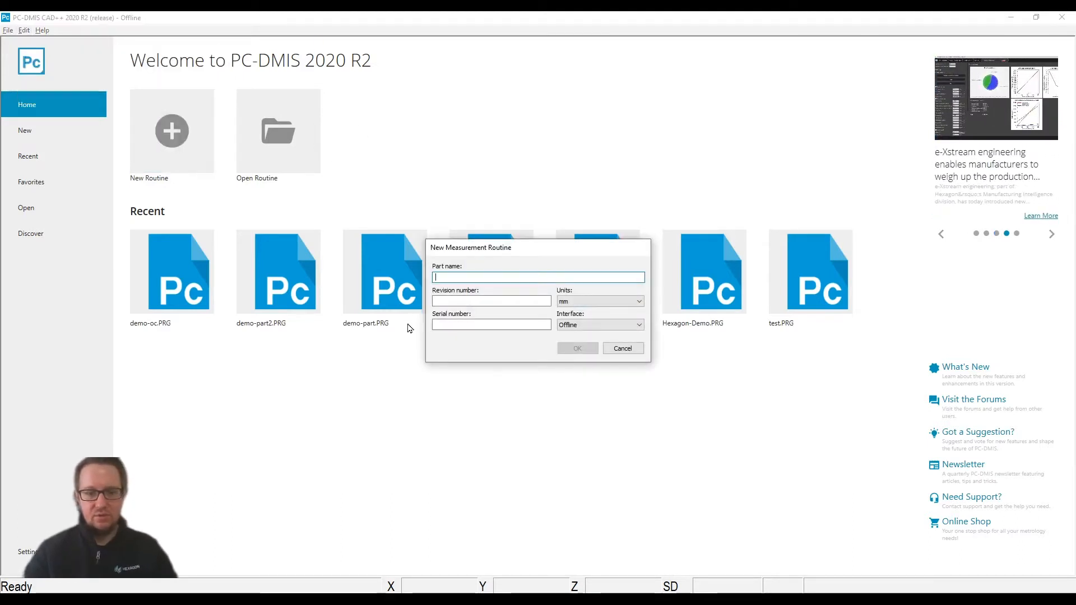
pyautogui.write('oc')
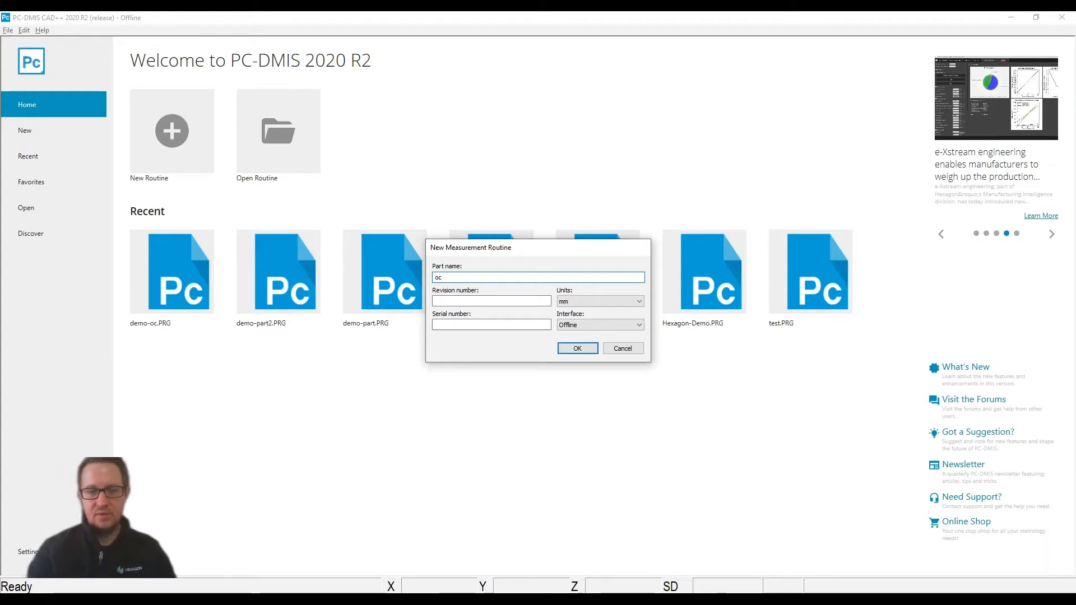
pyautogui.write('-demo')
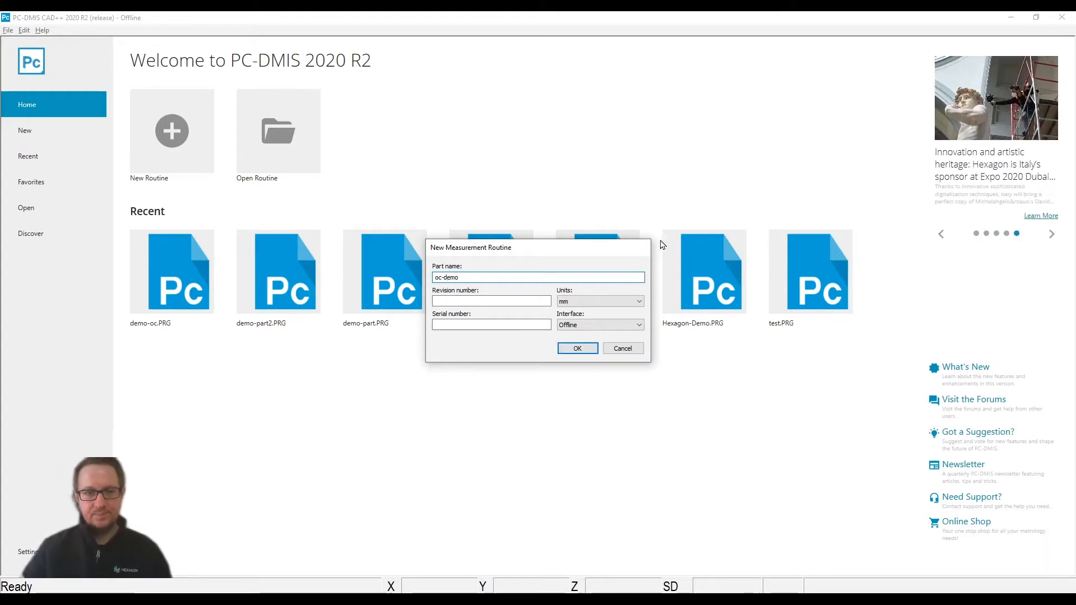
pyautogui.click(588, 350)
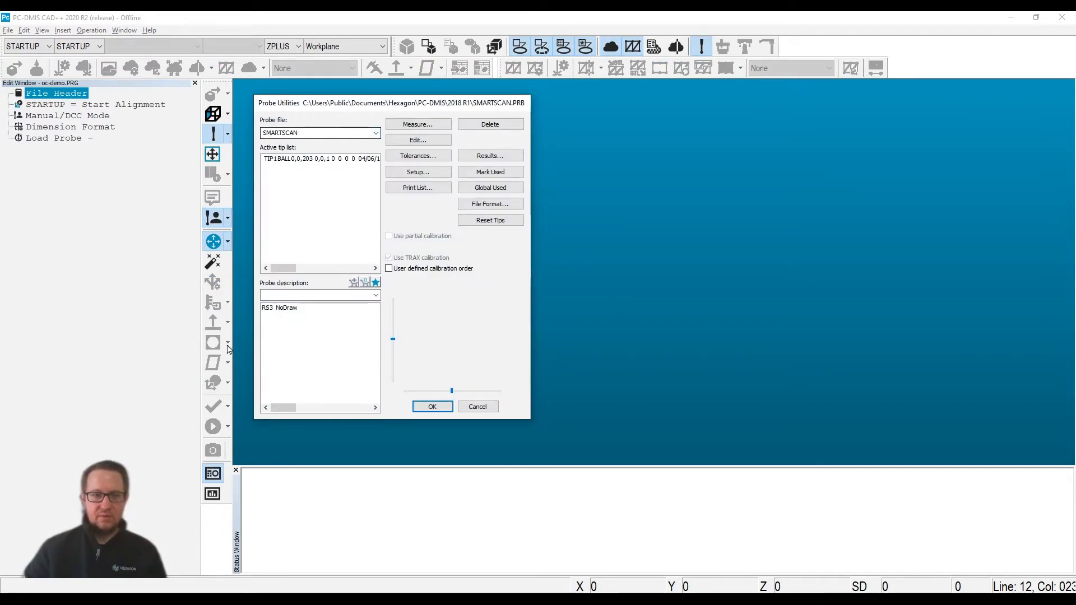
pyautogui.click(429, 407)
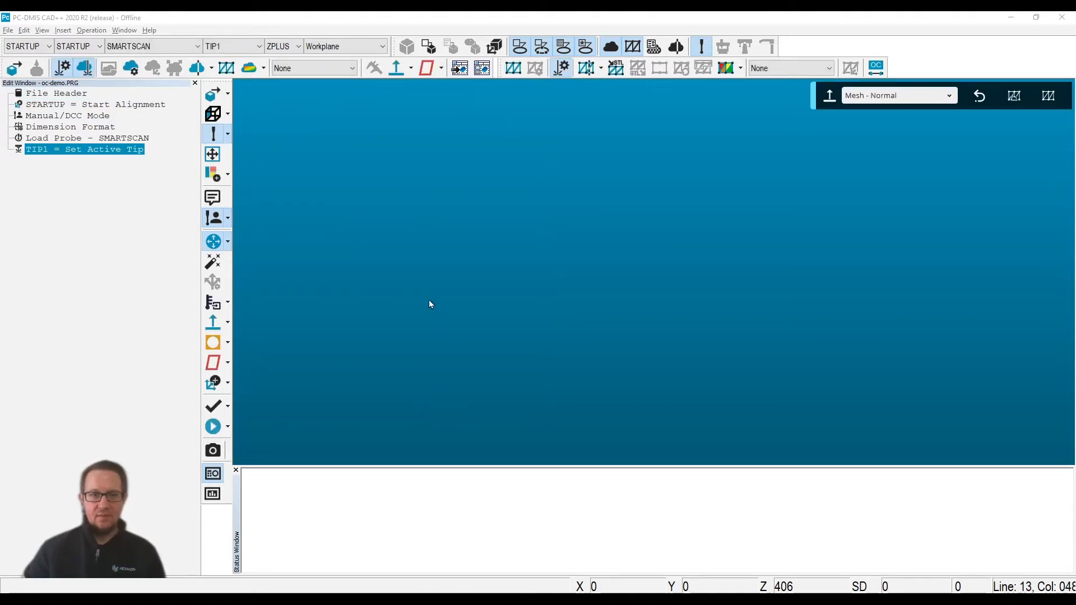
# Hide and redisplay the Mesh toolbar, docking it at the end of the second toolbar row.
pyautogui.rightClick(916, 67)
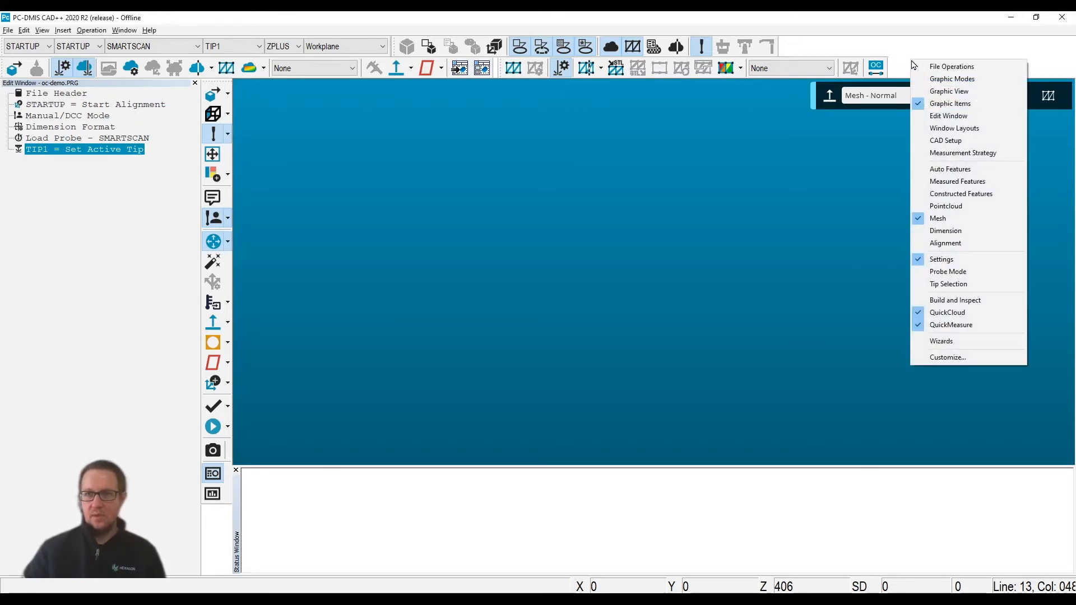
pyautogui.click(946, 220)
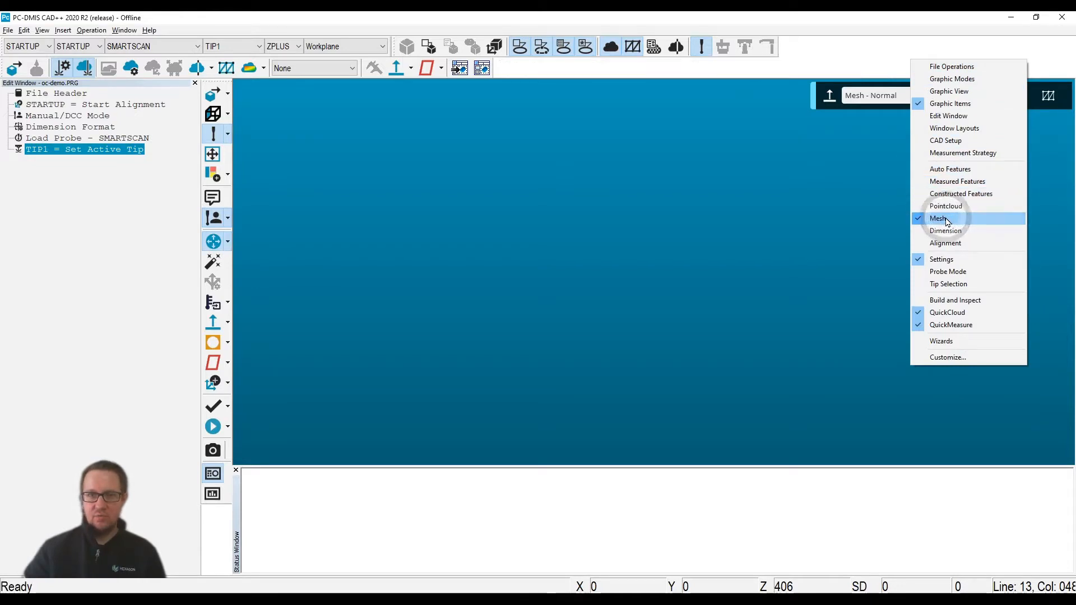
pyautogui.rightClick(867, 69)
pyautogui.click(925, 224)
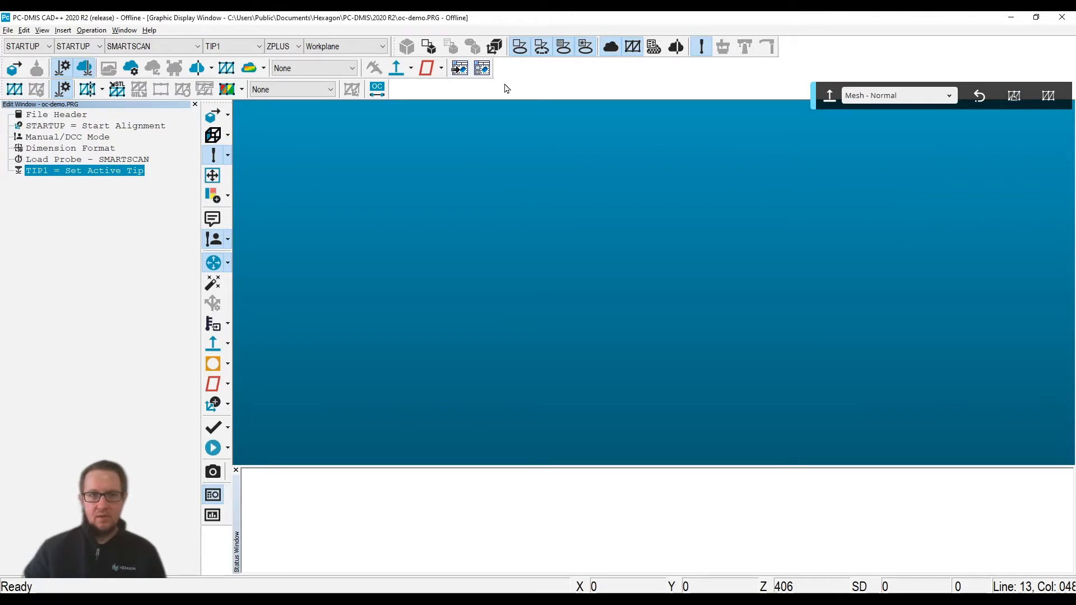
pyautogui.moveTo(501, 68); pyautogui.dragTo(501, 68)
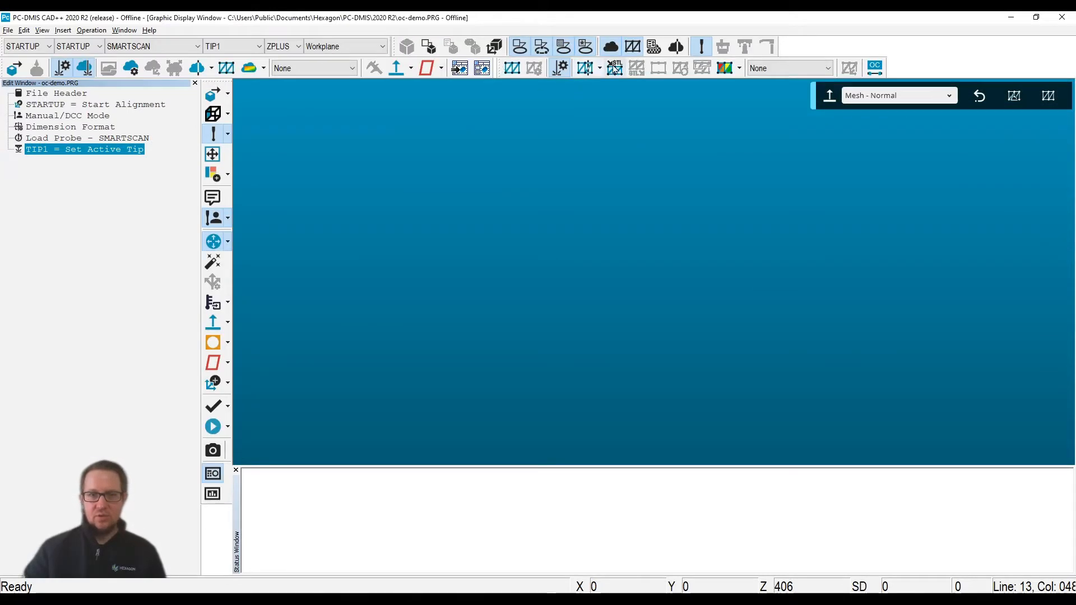
# Start receiving a mesh from Opto-CAT through client TCP/IP port 2323.
pyautogui.click(880, 71)
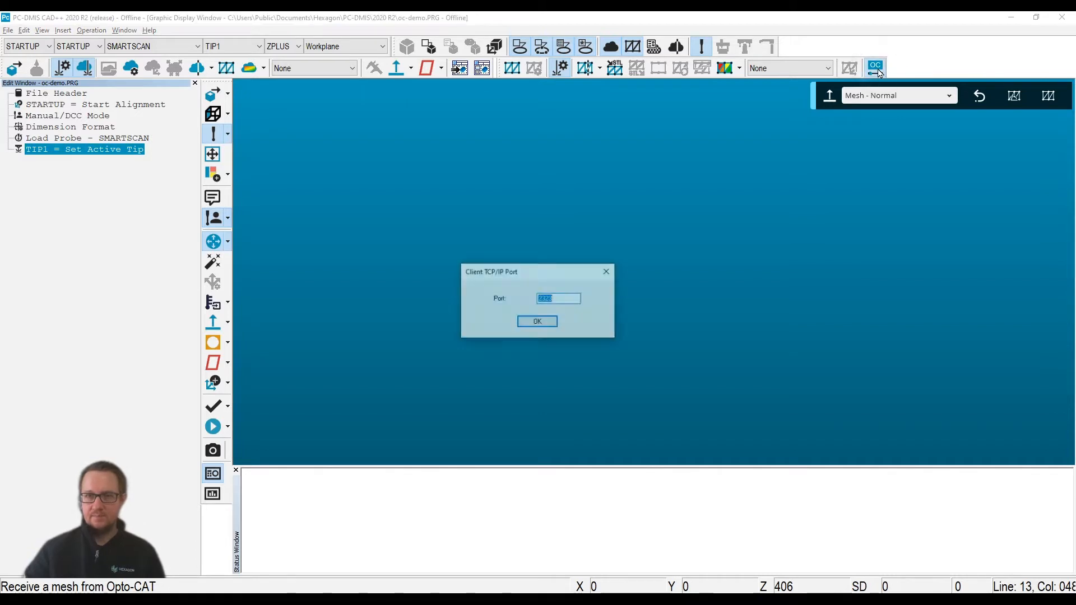
pyautogui.click(565, 298)
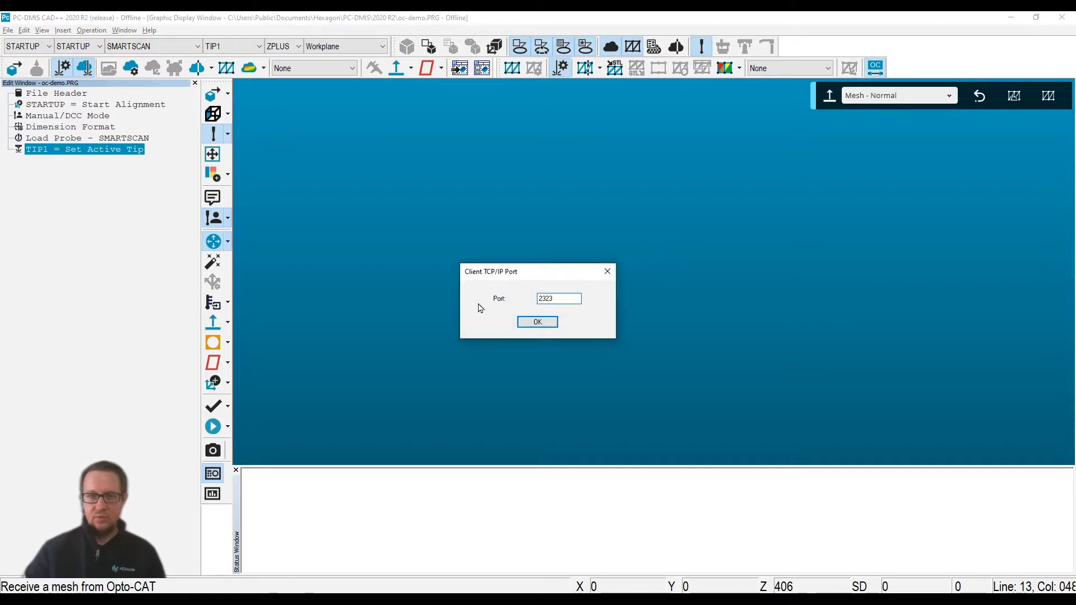
pyautogui.click(537, 324)
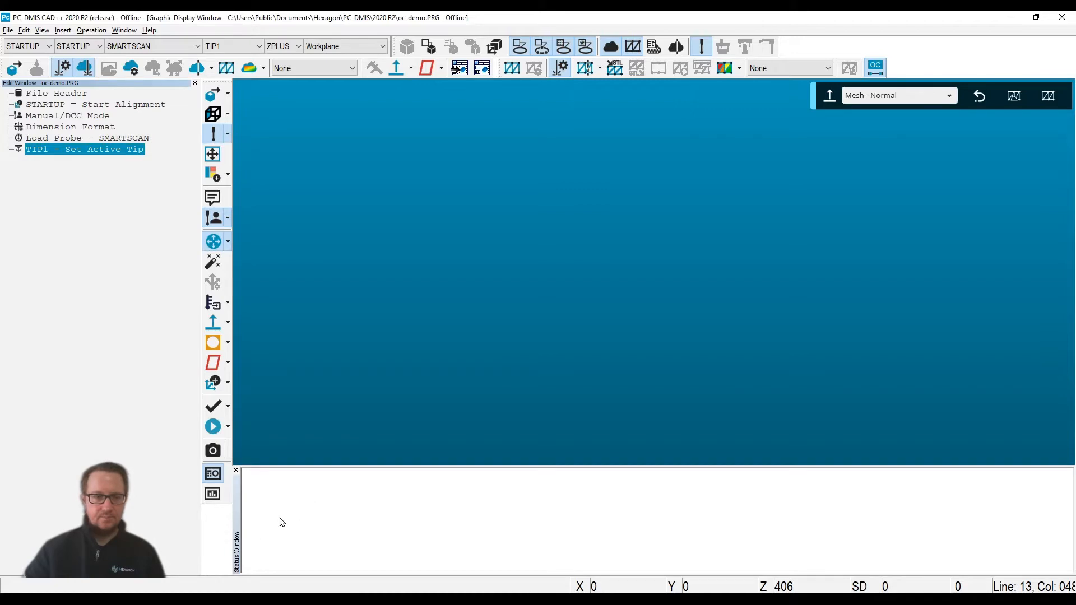
# Switch to OptoCat and confirm IP address 127.0.0.1 and TCP port 2323 in the general project parameters.
pyautogui.click(182, 600)
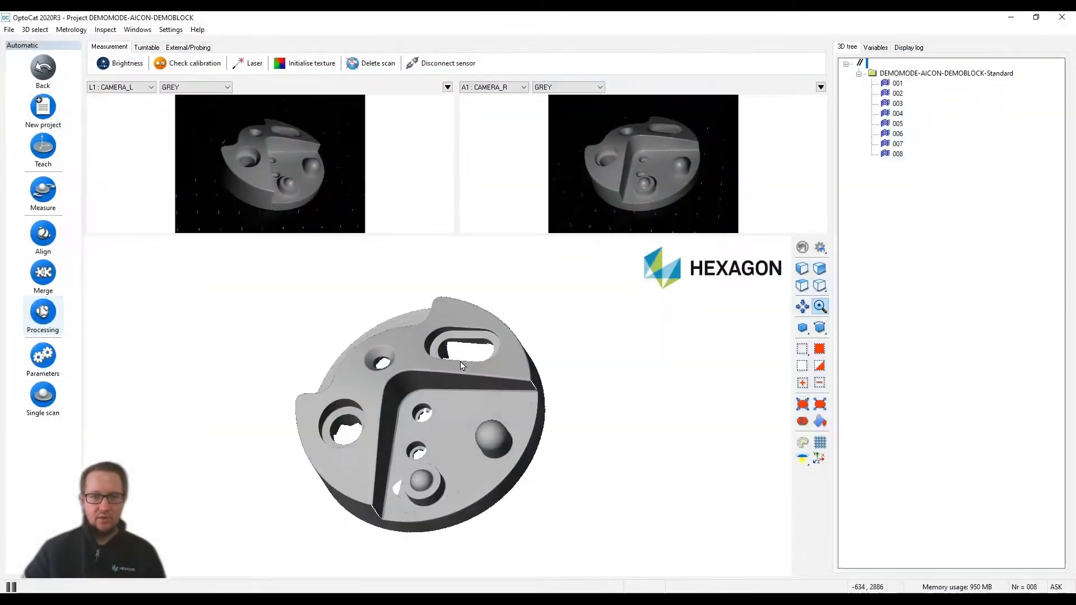
pyautogui.moveTo(558, 437); pyautogui.dragTo(542, 434, button='middle')
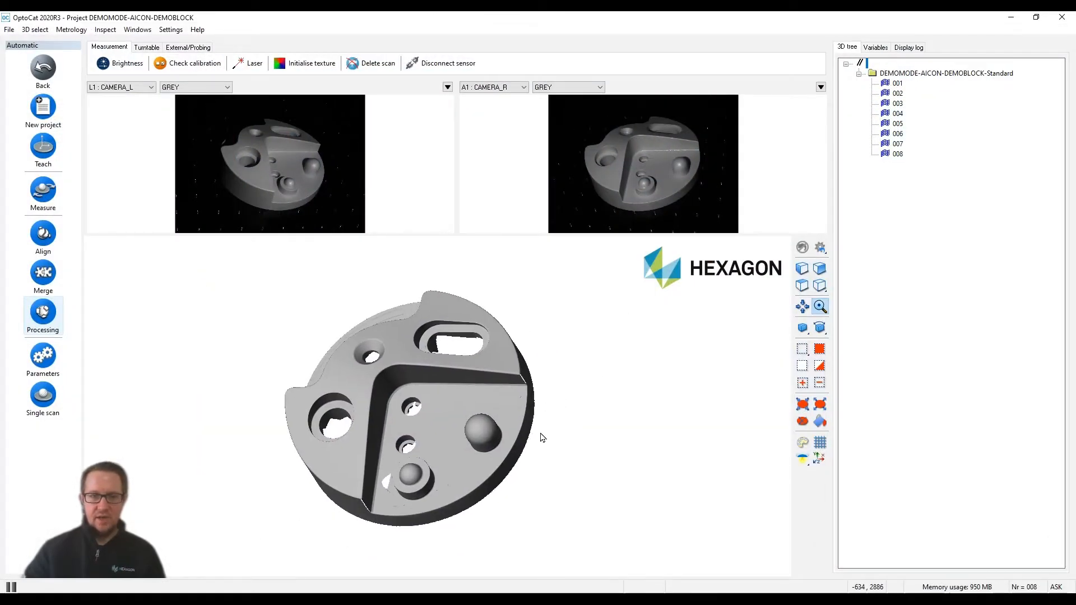
pyautogui.moveTo(568, 435); pyautogui.dragTo(468, 413)
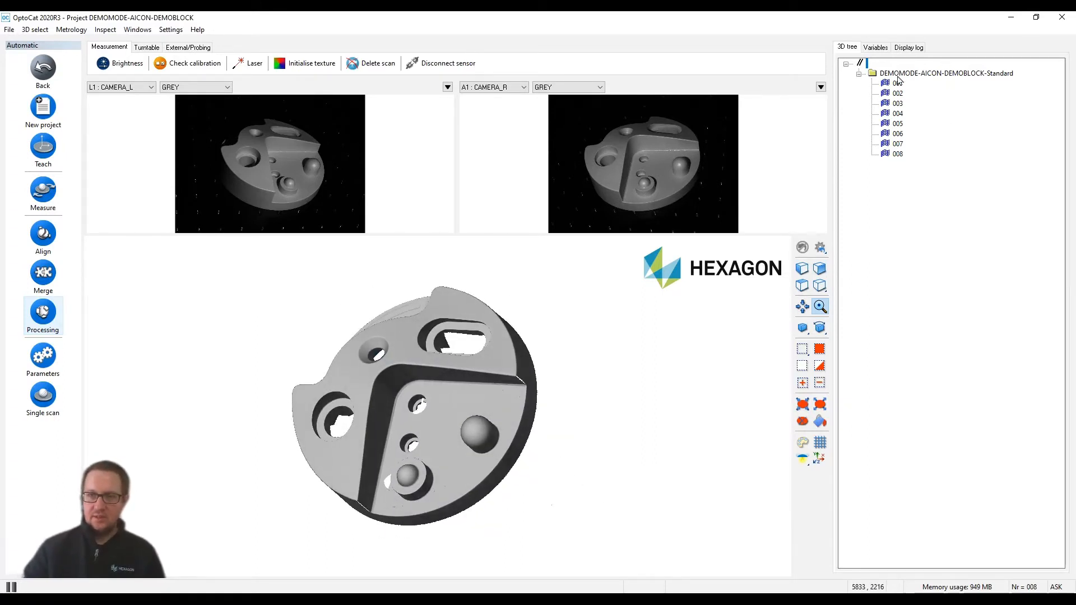
pyautogui.moveTo(261, 324)
pyautogui.mouseDown()
pyautogui.moveTo(269, 338)
pyautogui.moveTo(274, 312)
pyautogui.moveTo(264, 340)
pyautogui.moveTo(281, 333)
pyautogui.mouseUp()
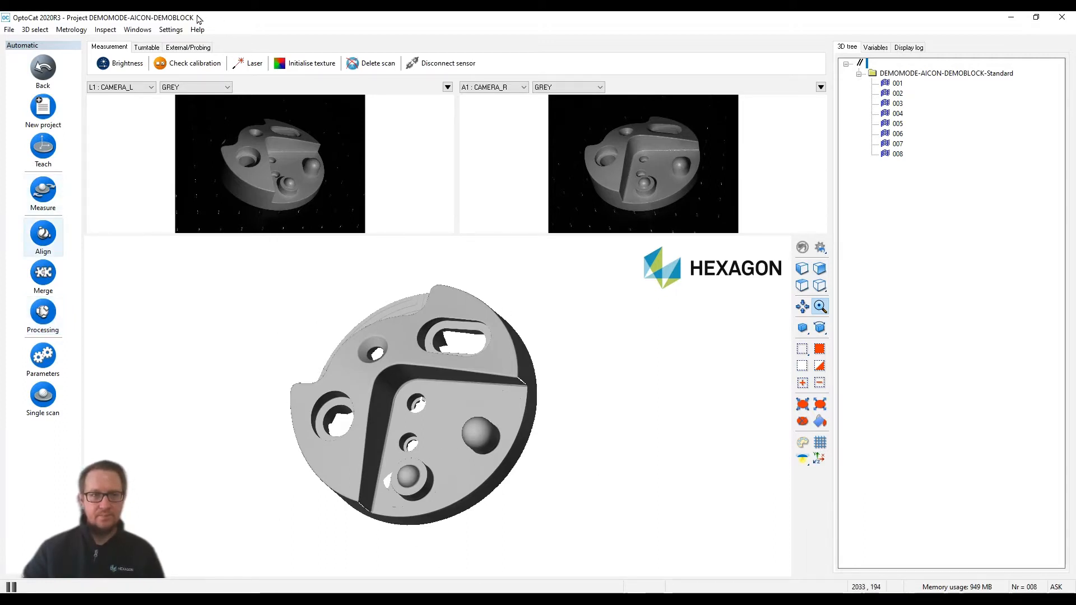
pyautogui.click(170, 29)
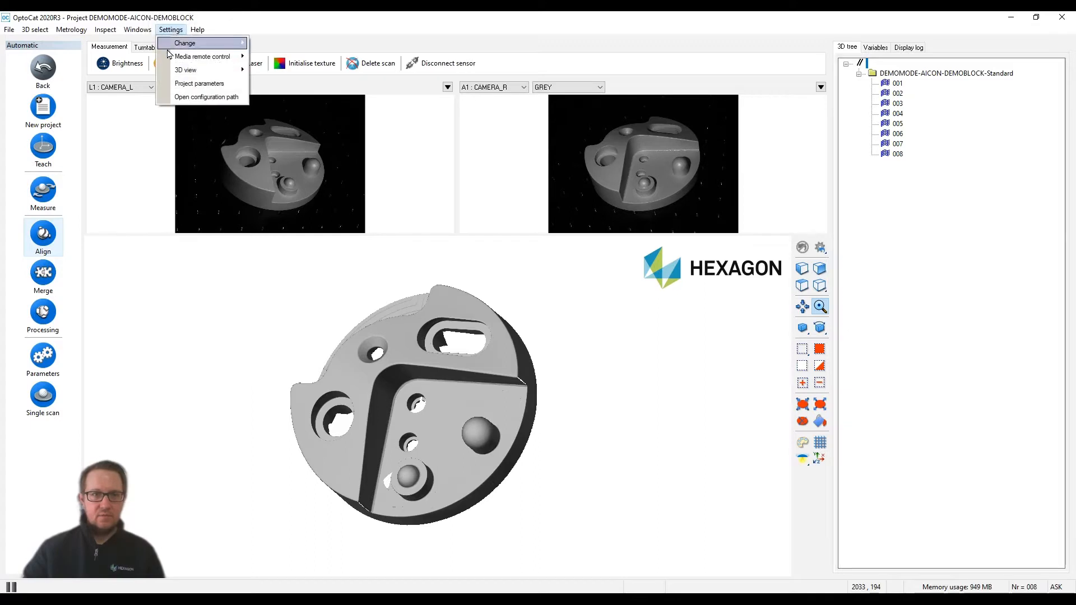
pyautogui.click(210, 83)
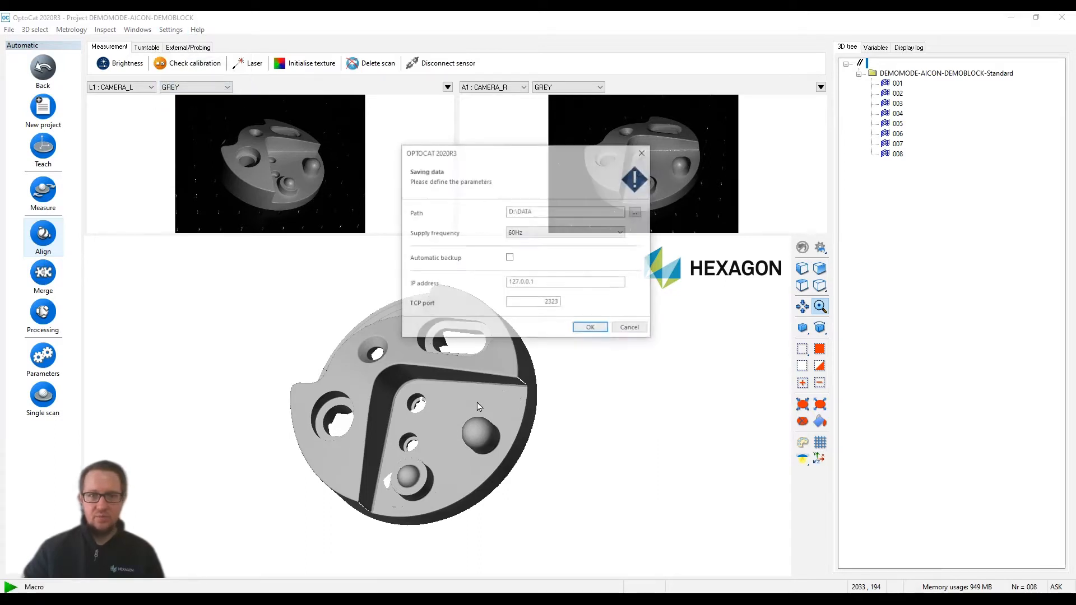
pyautogui.doubleClick(534, 302)
pyautogui.click(530, 303)
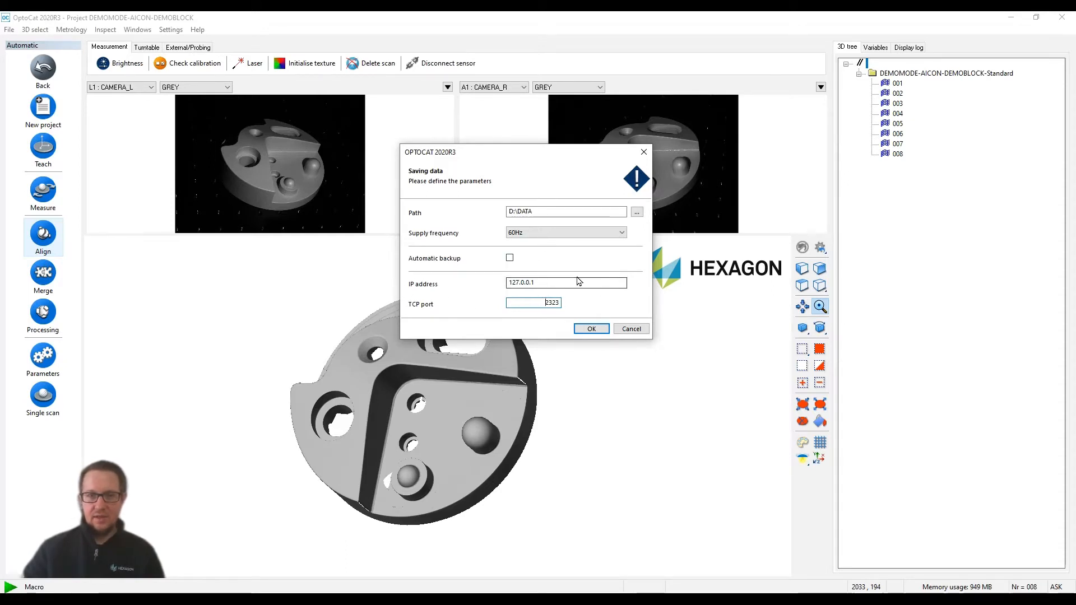
pyautogui.click(550, 284)
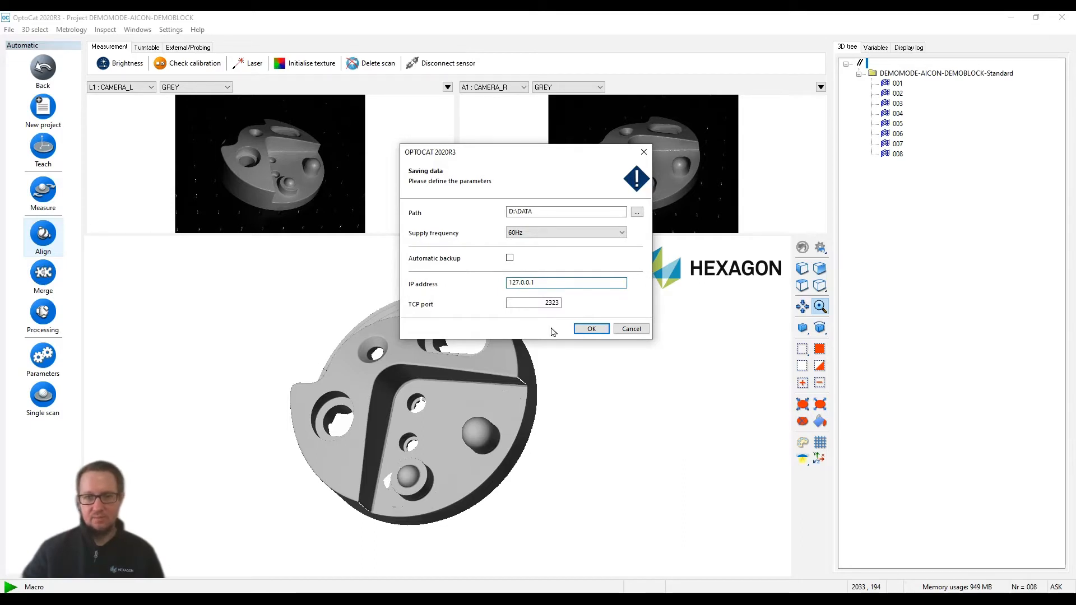
pyautogui.click(595, 330)
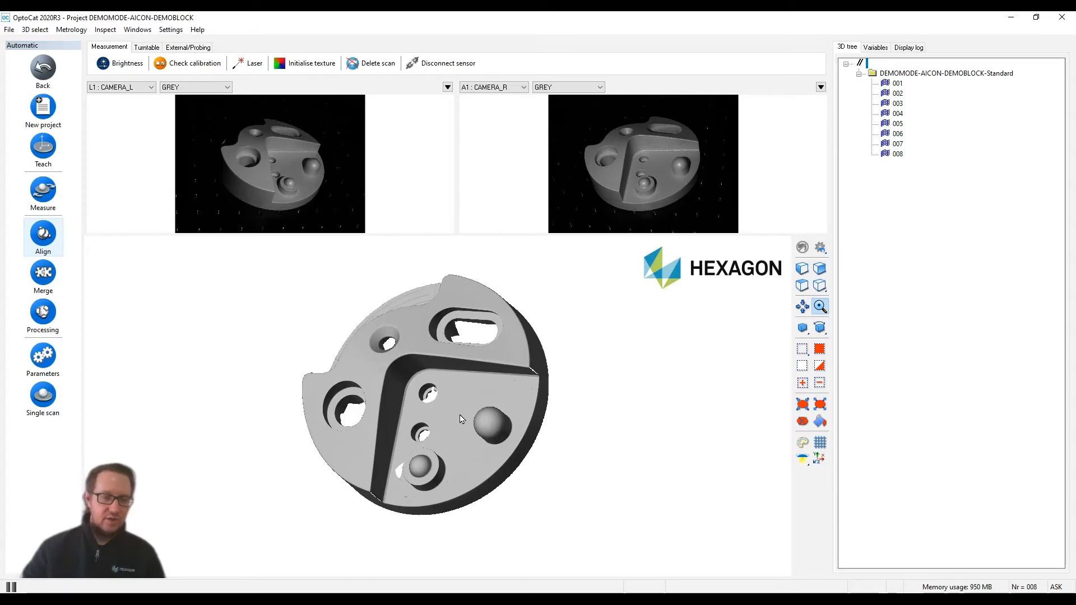
# Set the demo block project's merge result processing to Hexagon inspection in its general options.
pyautogui.moveTo(453, 435); pyautogui.dragTo(391, 367, button='middle')
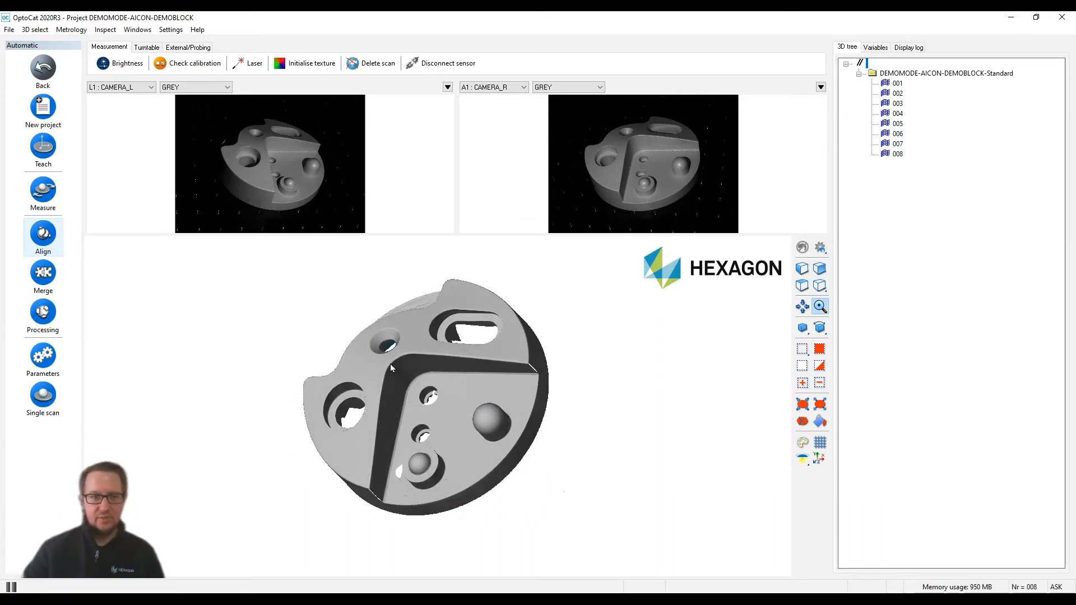
pyautogui.click(42, 356)
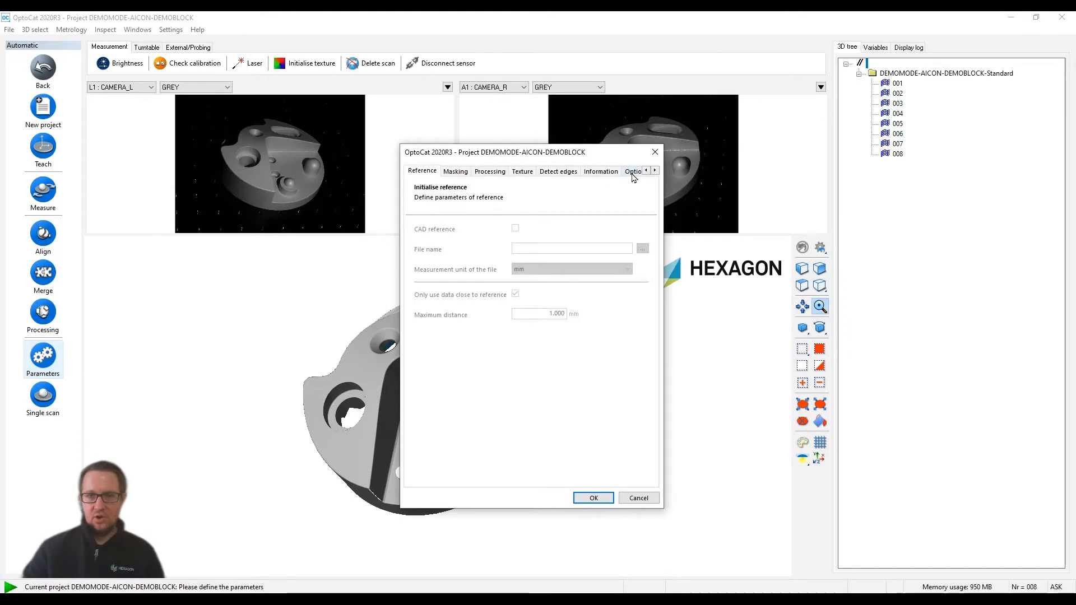
pyautogui.click(633, 171)
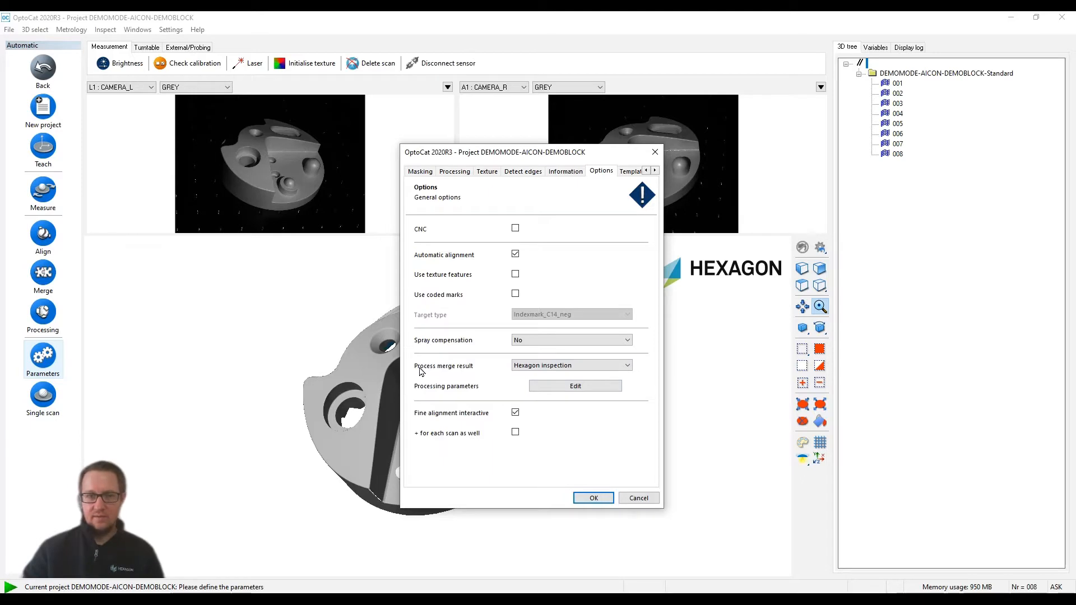
pyautogui.click(540, 365)
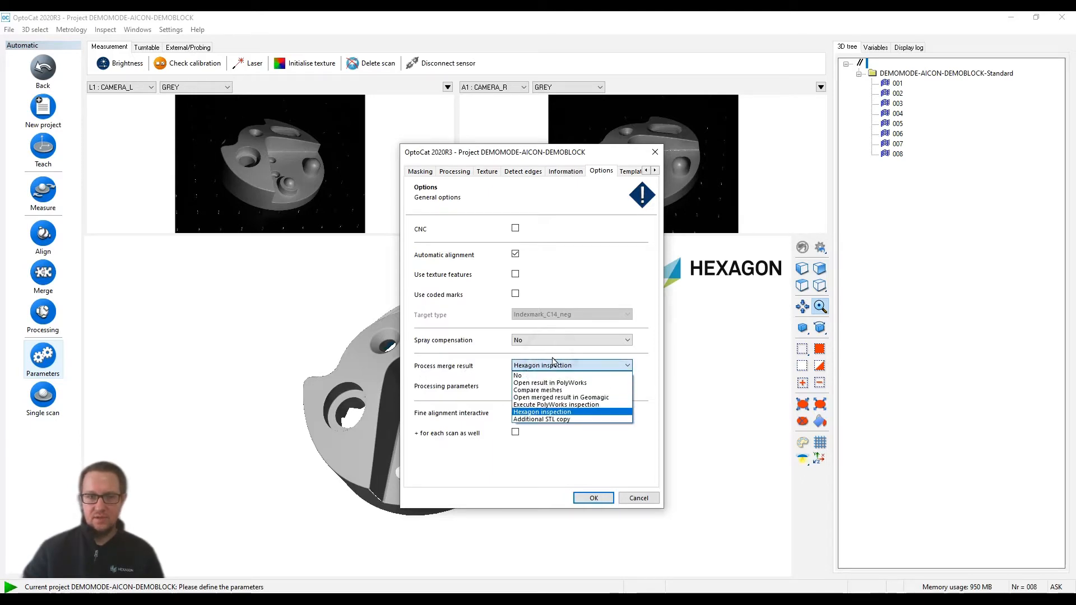
pyautogui.click(577, 415)
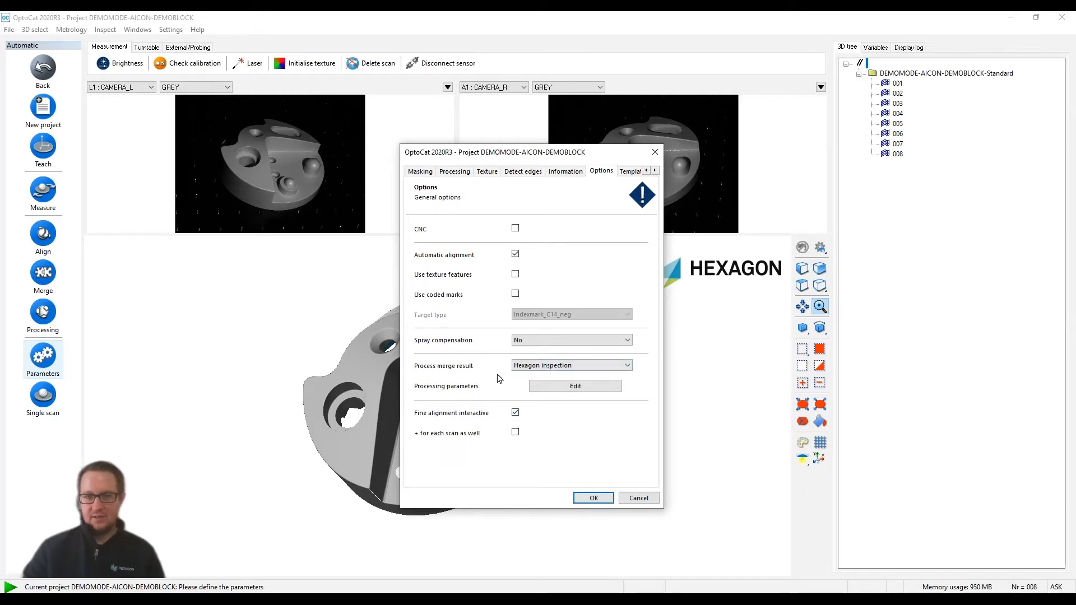
pyautogui.click(594, 496)
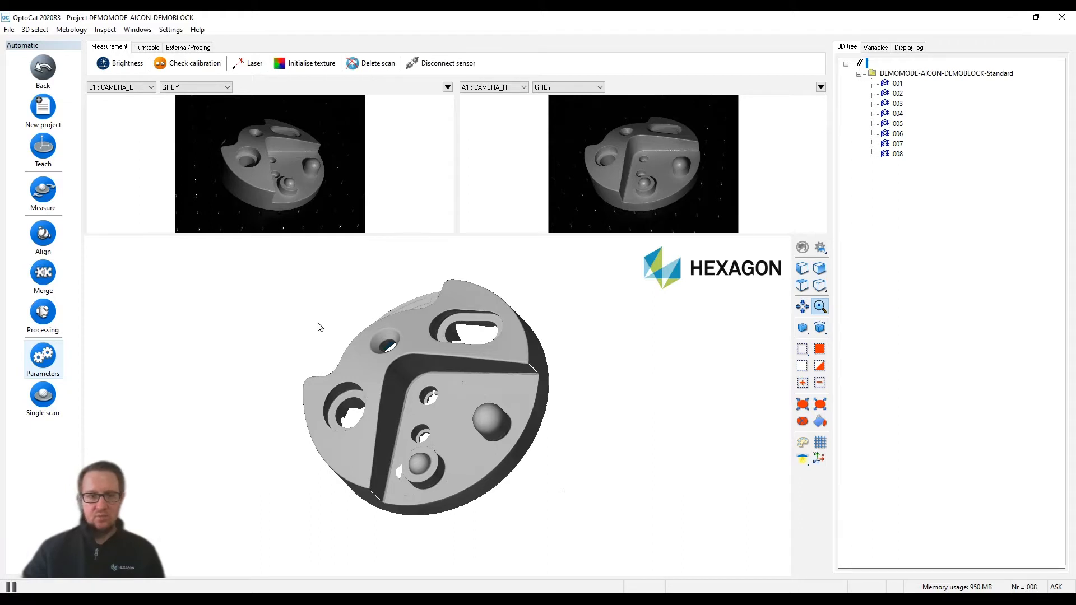
# Merge the demo block scans as DEMOMODE-AICON-DEMOBLOCK001 with standard fast level of detail and mesh cleaning.
pyautogui.moveTo(314, 327); pyautogui.dragTo(290, 335, button='middle')
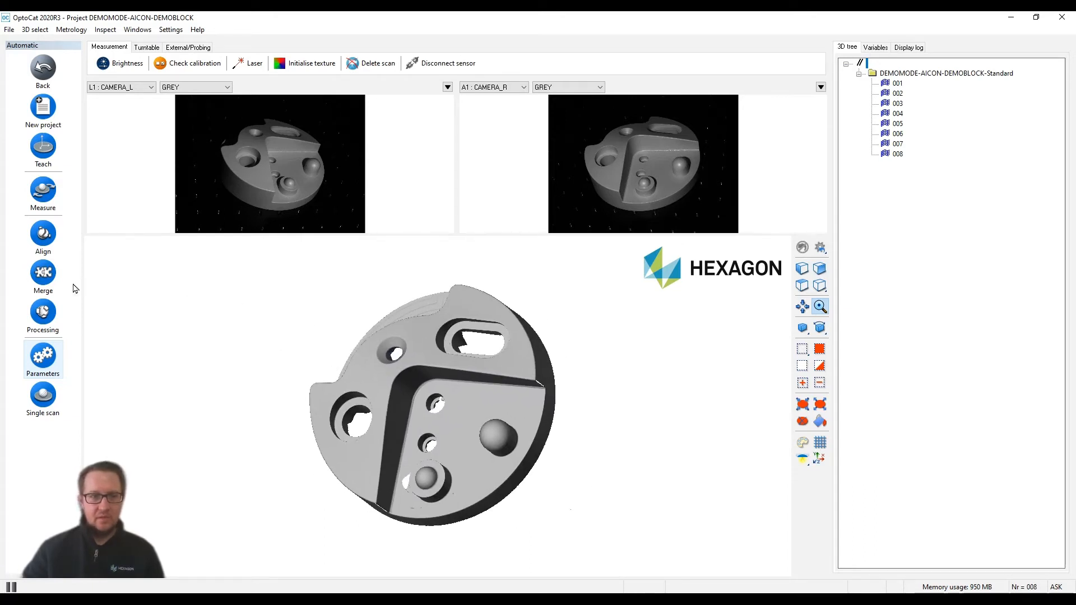
pyautogui.click(44, 274)
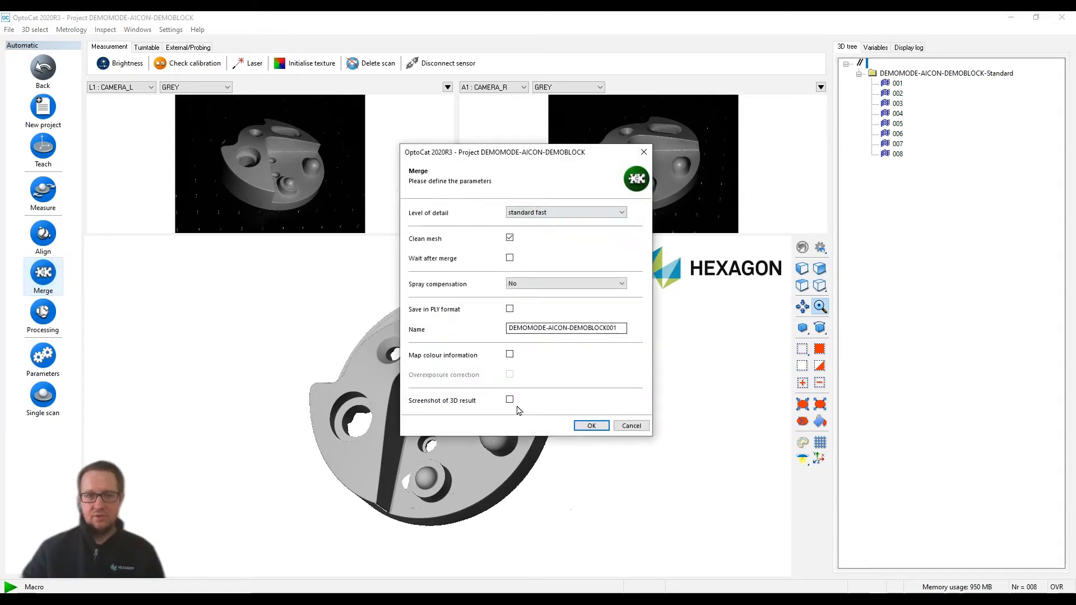
pyautogui.click(603, 421)
pyautogui.click(601, 427)
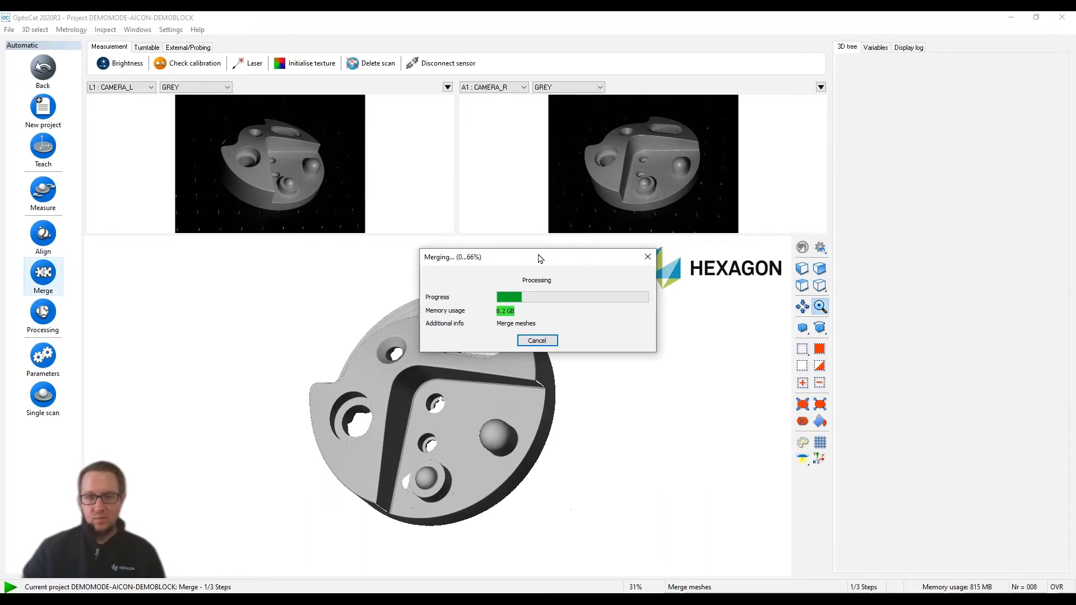
pyautogui.moveTo(538, 258); pyautogui.dragTo(458, 252)
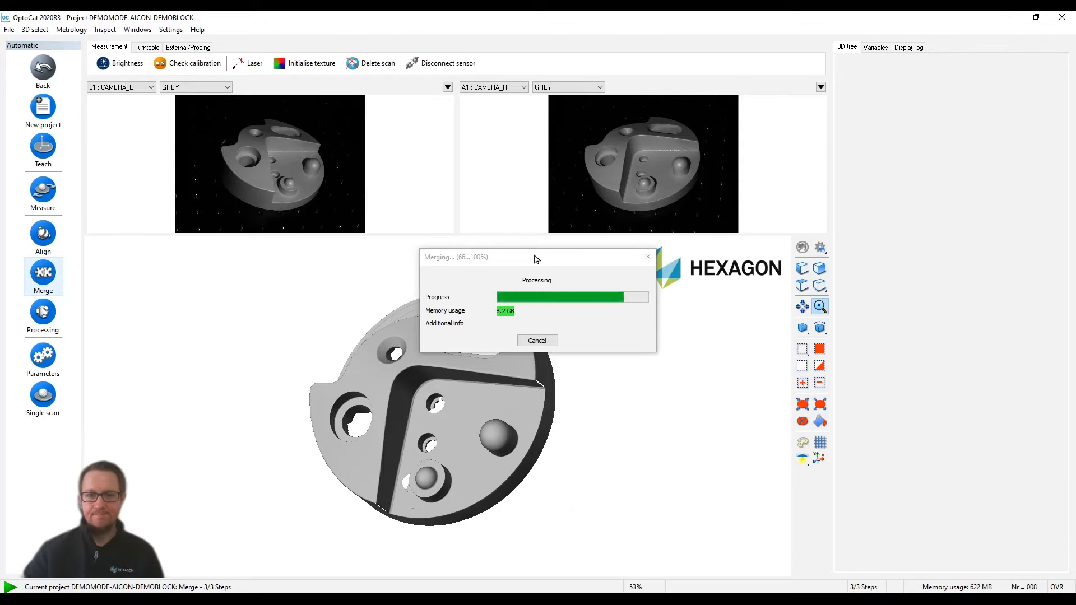
# Switch to PC-DMIS once the merge is done and examine the demo block mesh received from OptoCat.
pyautogui.moveTo(525, 254); pyautogui.dragTo(472, 247)
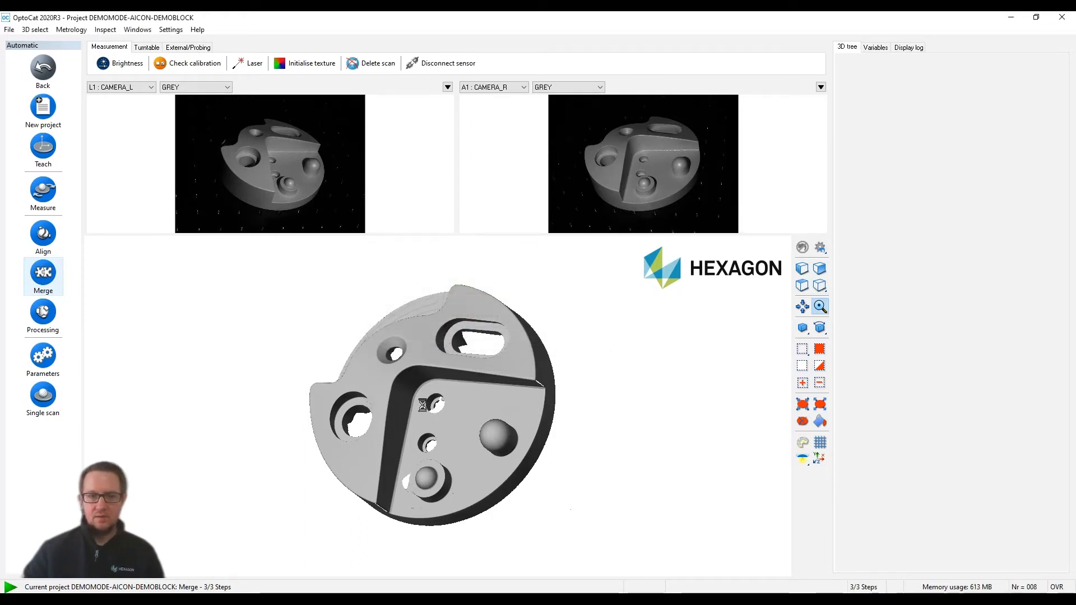
pyautogui.moveTo(460, 447); pyautogui.dragTo(491, 442, button='middle')
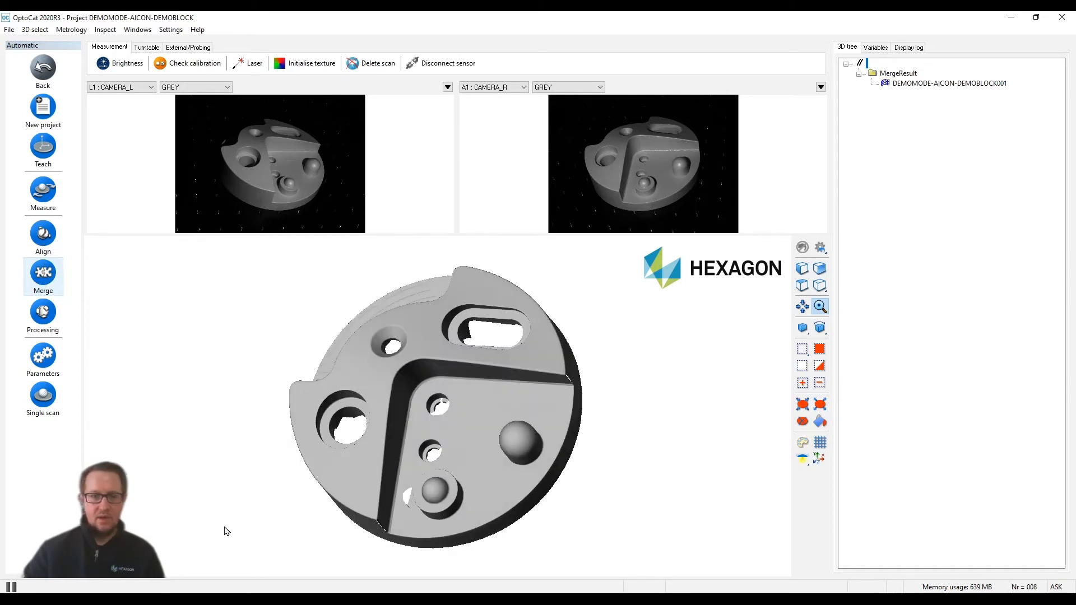
pyautogui.moveTo(219, 590)
pyautogui.click(224, 549)
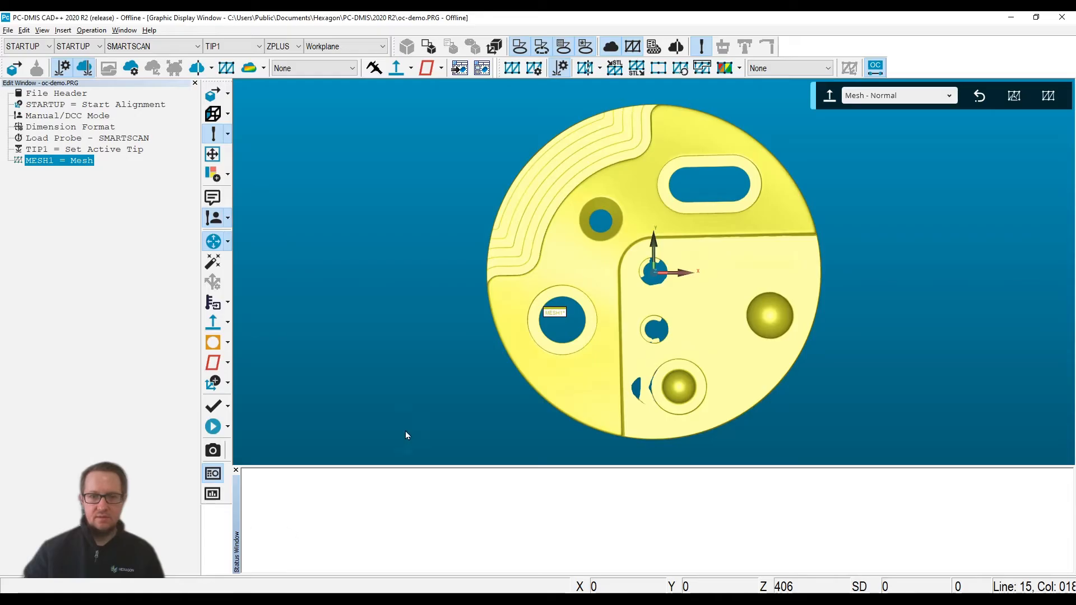
pyautogui.moveTo(448, 330)
pyautogui.mouseDown(button='middle')
pyautogui.moveTo(370, 216)
pyautogui.moveTo(320, 245)
pyautogui.moveTo(494, 260)
pyautogui.moveTo(379, 334)
pyautogui.moveTo(461, 303)
pyautogui.moveTo(370, 305)
pyautogui.mouseUp(button='middle')
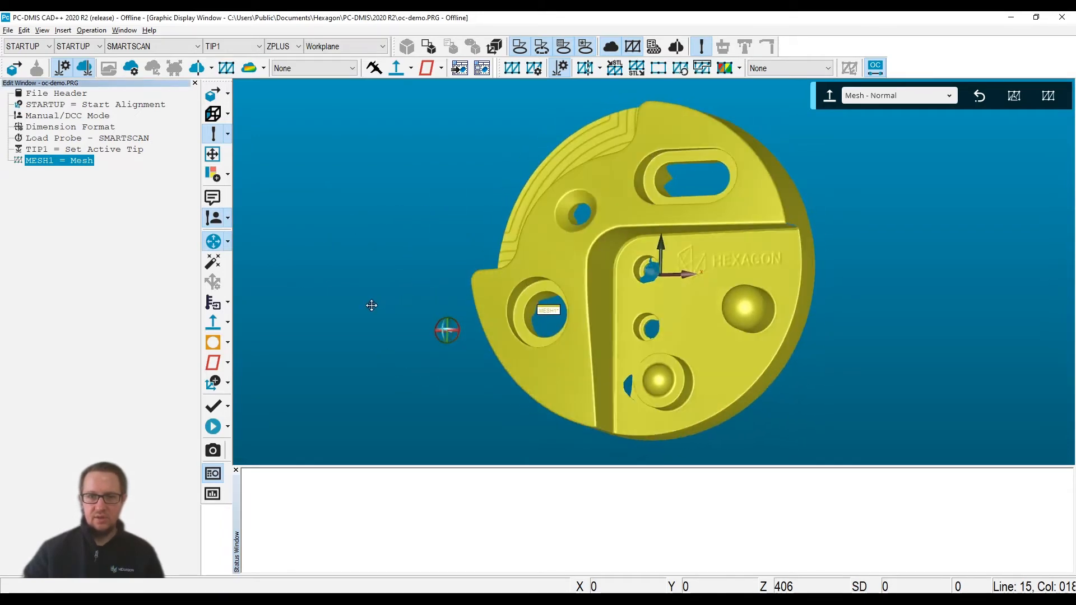
pyautogui.scroll(2, 422, 308)
pyautogui.scroll(-2, 422, 313)
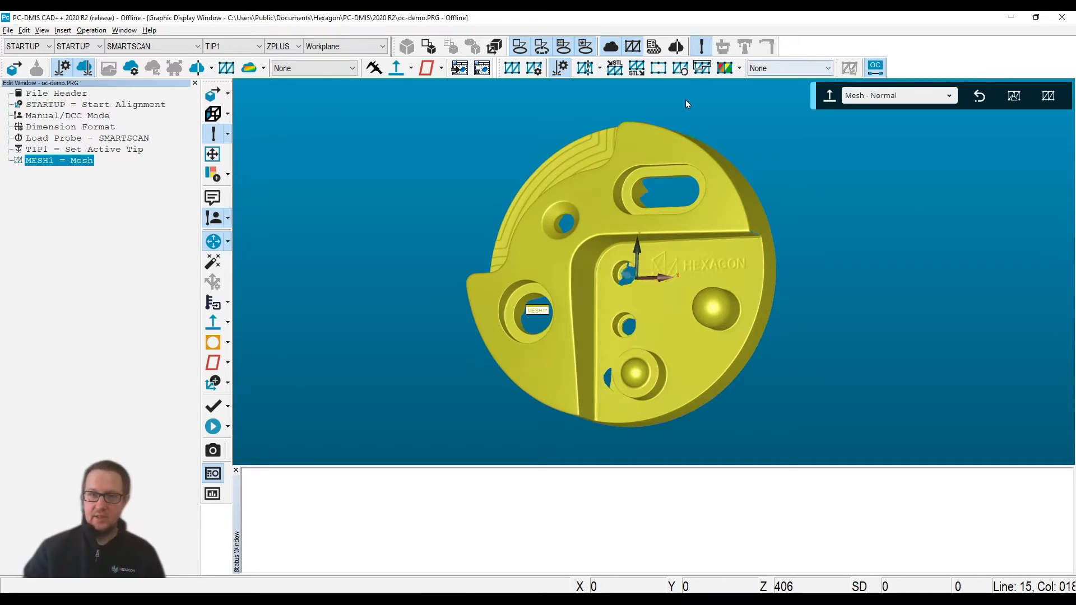
# Import the CAD model AICON-Demopart.stp into the measurement routine.
pyautogui.hotkey('ctrl', 's')
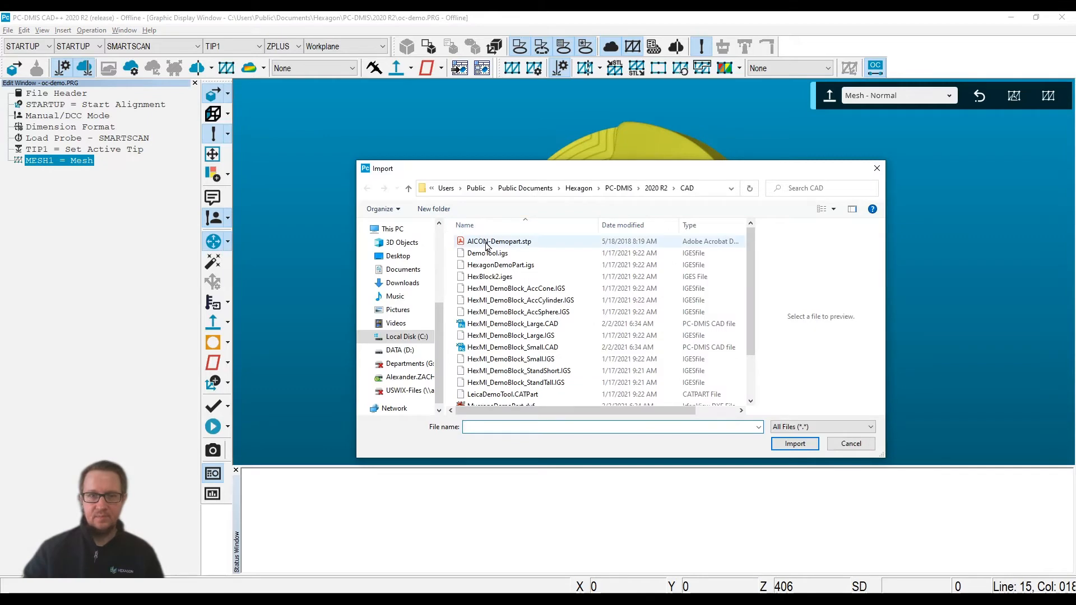
pyautogui.click(472, 241)
pyautogui.click(795, 443)
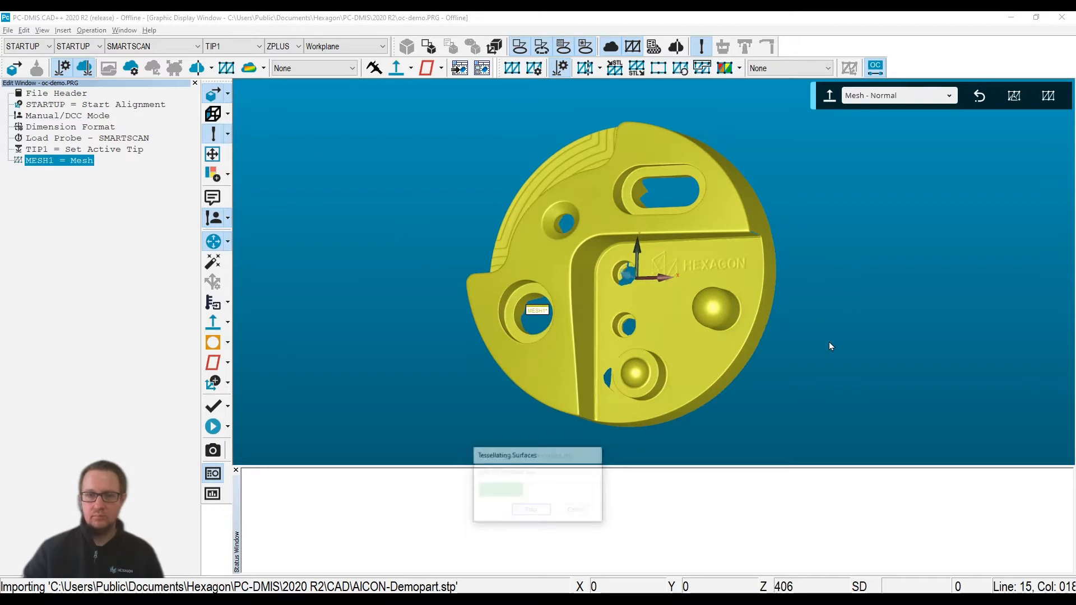
pyautogui.moveTo(864, 287)
pyautogui.mouseDown(button='middle')
pyautogui.moveTo(846, 285)
pyautogui.moveTo(869, 286)
pyautogui.mouseUp(button='middle')
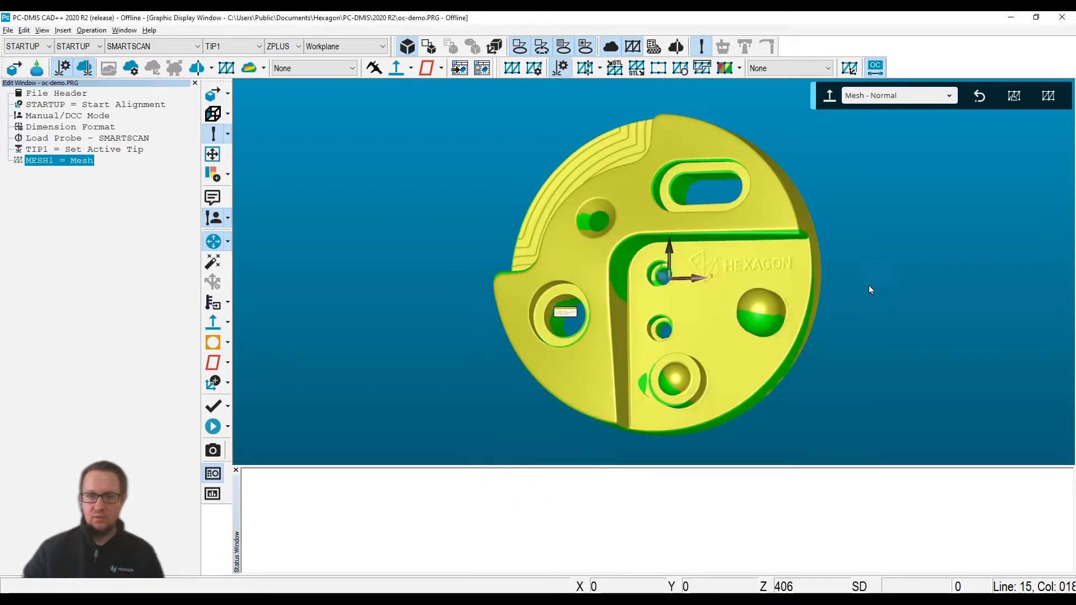
pyautogui.moveTo(869, 285); pyautogui.dragTo(806, 292, button='right')
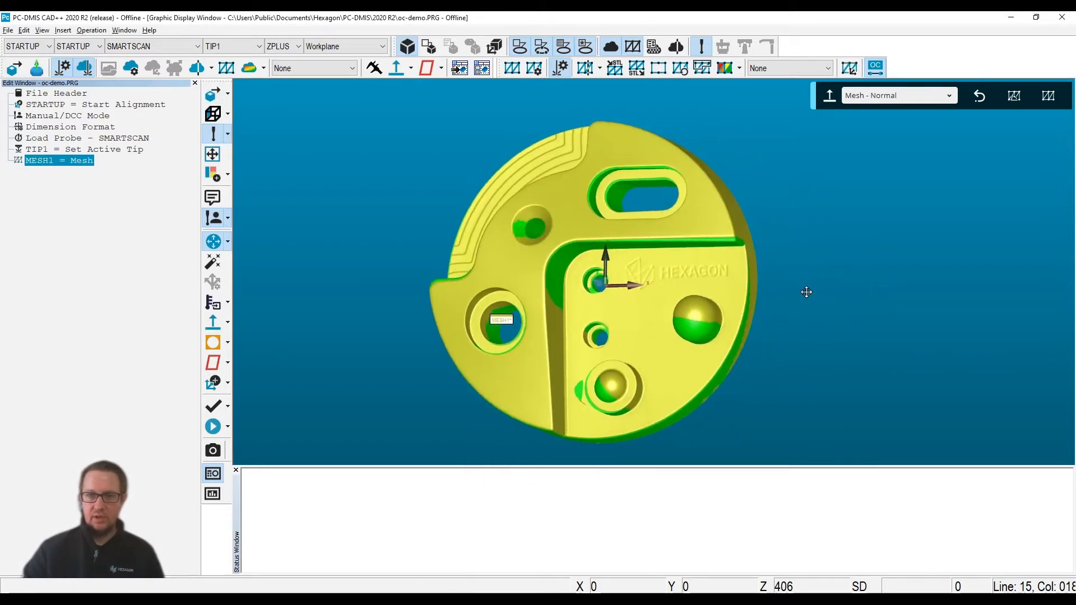
# Create a mesh alignment of MESH1 to the CAD reference with the automatic computation and accept it.
pyautogui.click(850, 70)
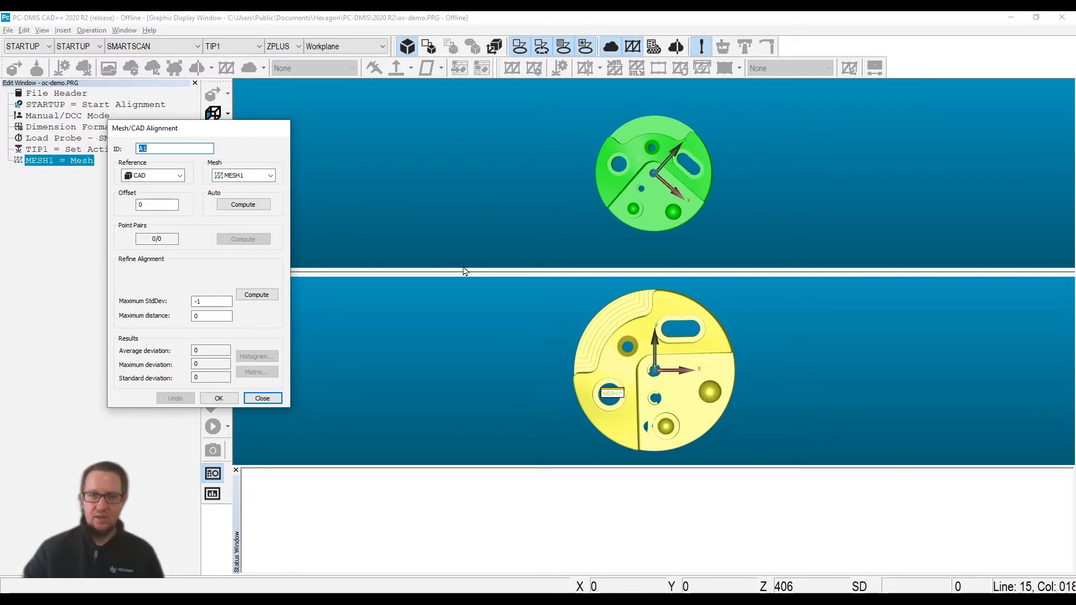
pyautogui.click(243, 208)
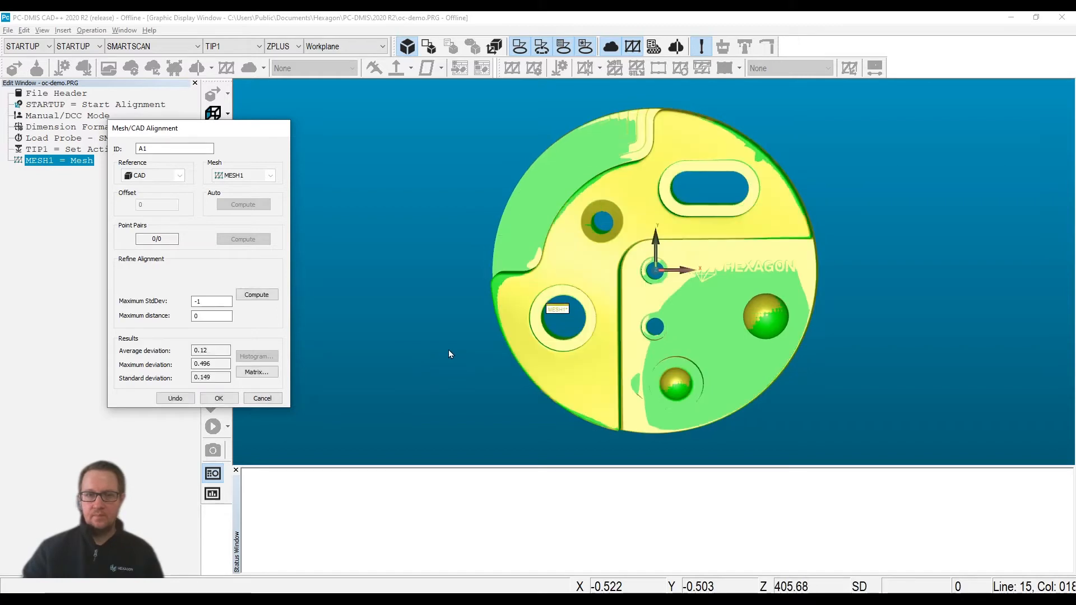
pyautogui.moveTo(448, 350)
pyautogui.mouseDown(button='middle')
pyautogui.moveTo(408, 291)
pyautogui.moveTo(375, 312)
pyautogui.mouseUp(button='middle')
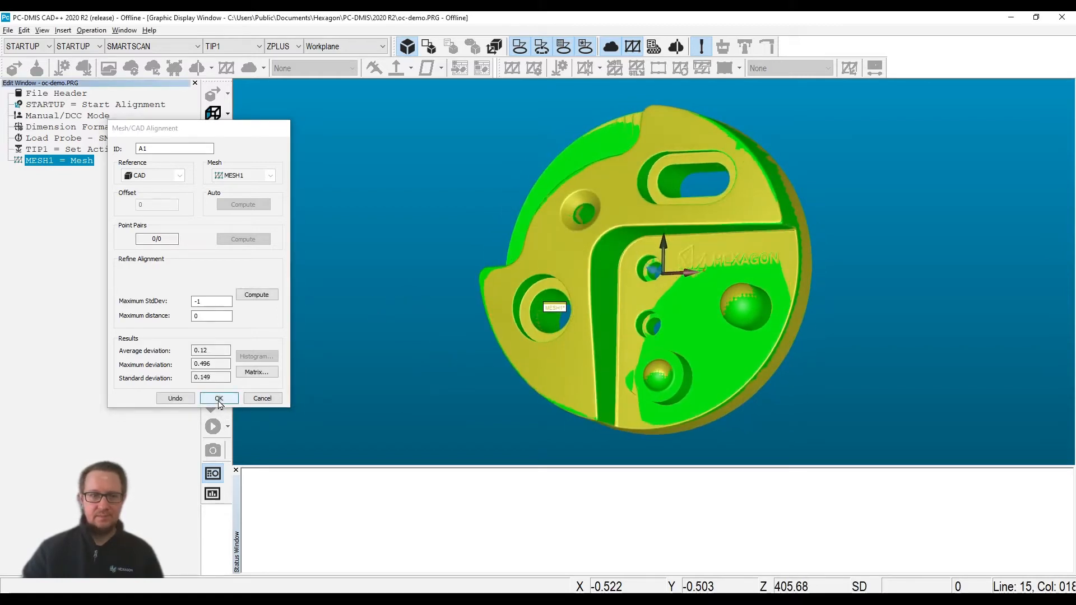
pyautogui.click(218, 399)
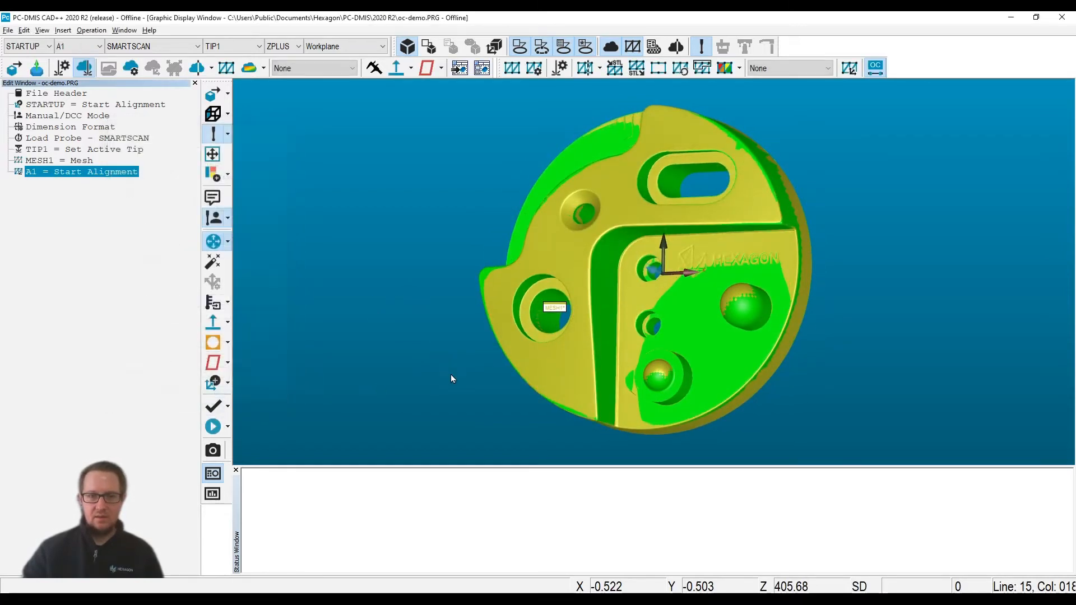
pyautogui.moveTo(460, 390)
pyautogui.mouseDown(button='middle')
pyautogui.moveTo(461, 355)
pyautogui.moveTo(461, 371)
pyautogui.mouseUp(button='middle')
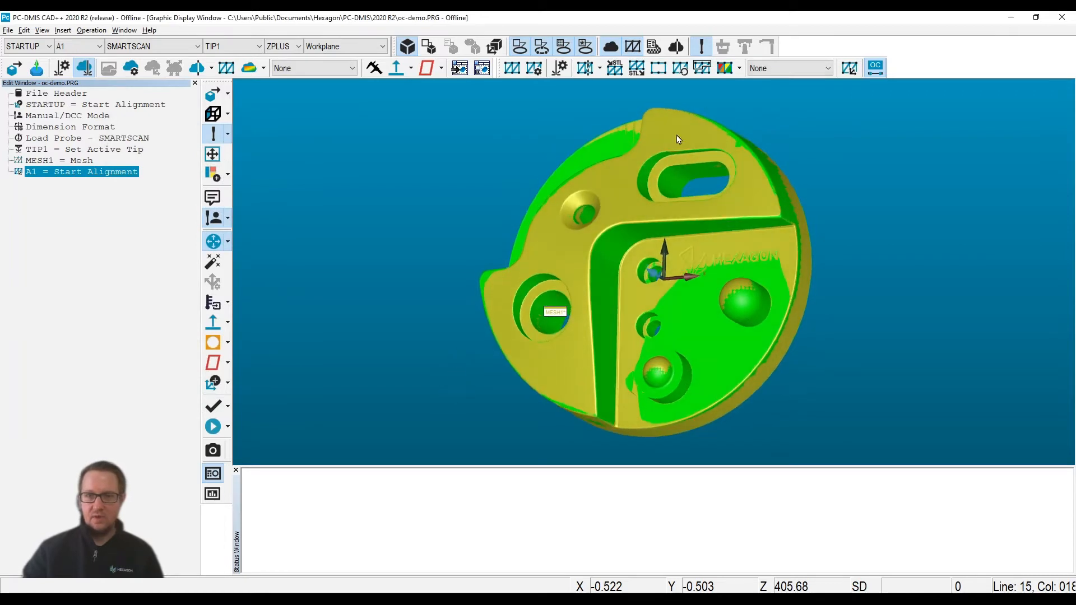
# Apply a mesh colormap to MESH1 with tolerances of 0.5 and -0.5 and a max distance of 2.
pyautogui.click(725, 70)
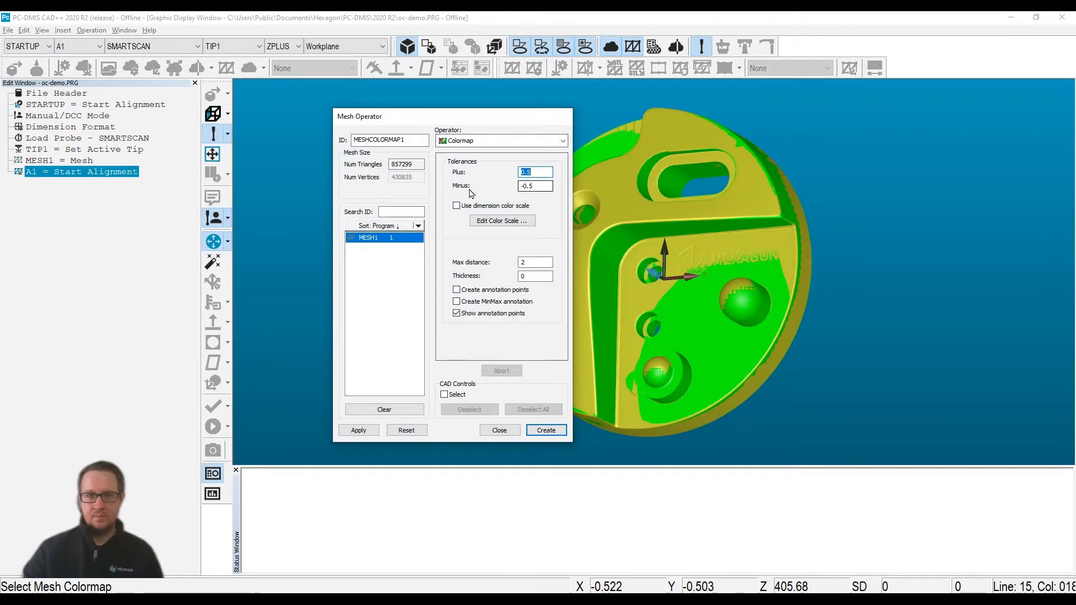
pyautogui.click(540, 186)
pyautogui.click(356, 431)
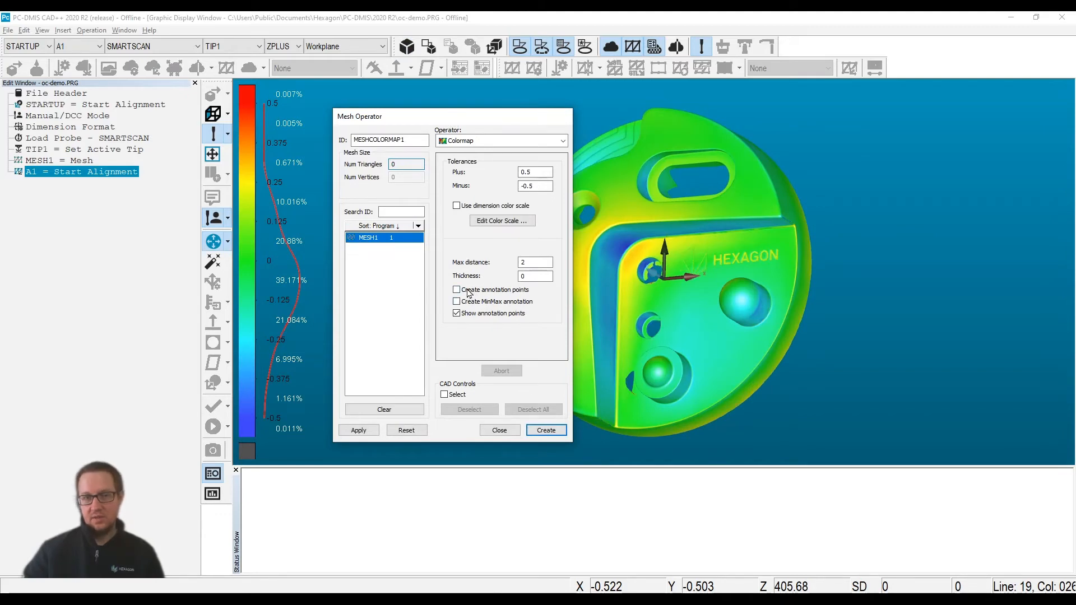
# Add four deviation annotation points around and inside the groove and on the lower face, and create the colormap.
pyautogui.click(469, 291)
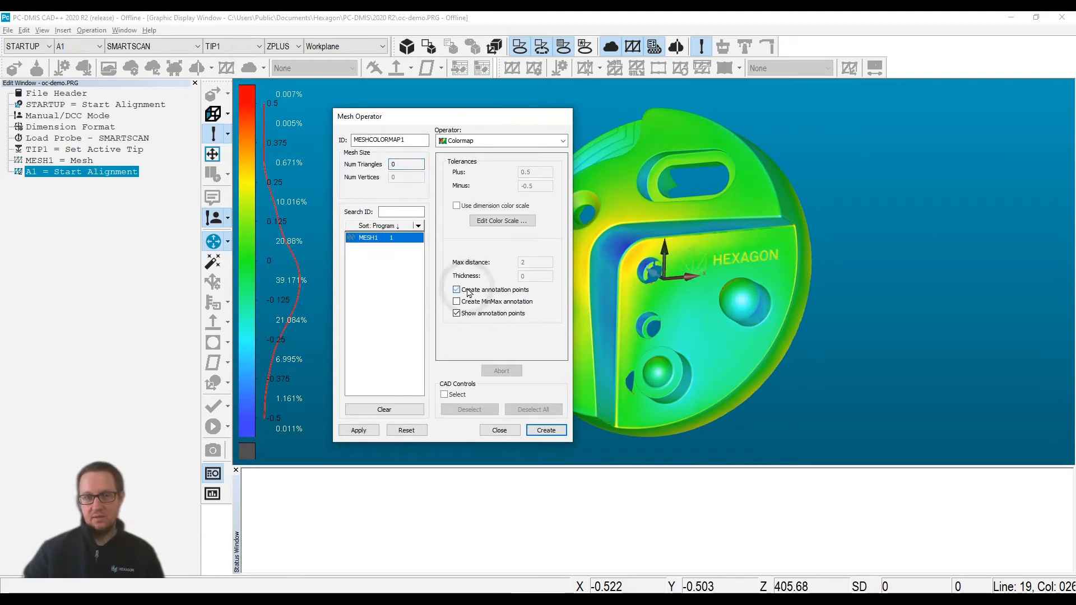
pyautogui.click(623, 226)
pyautogui.click(583, 256)
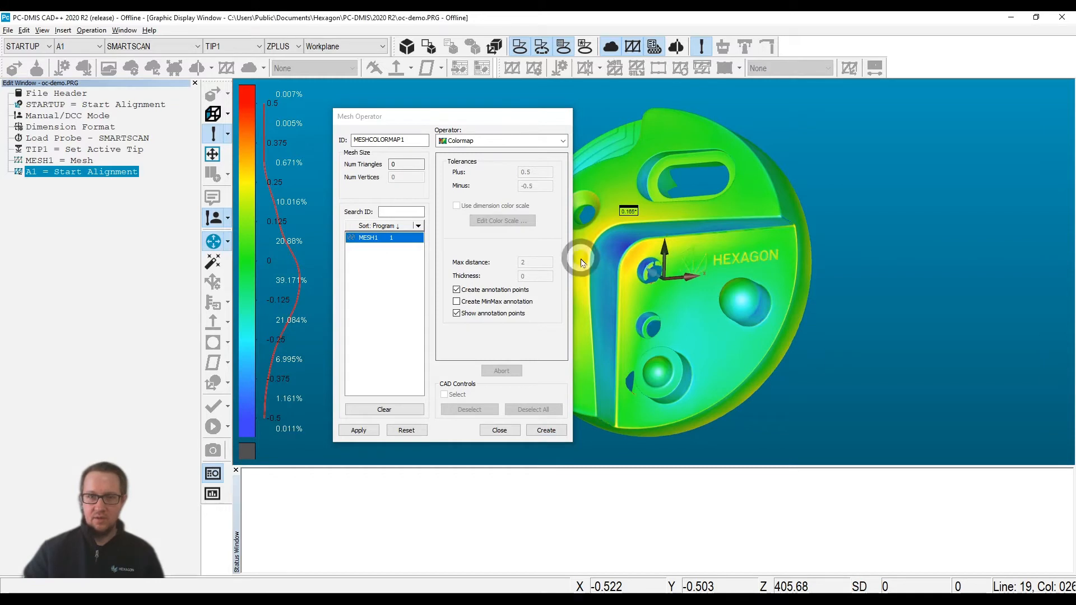
pyautogui.click(614, 248)
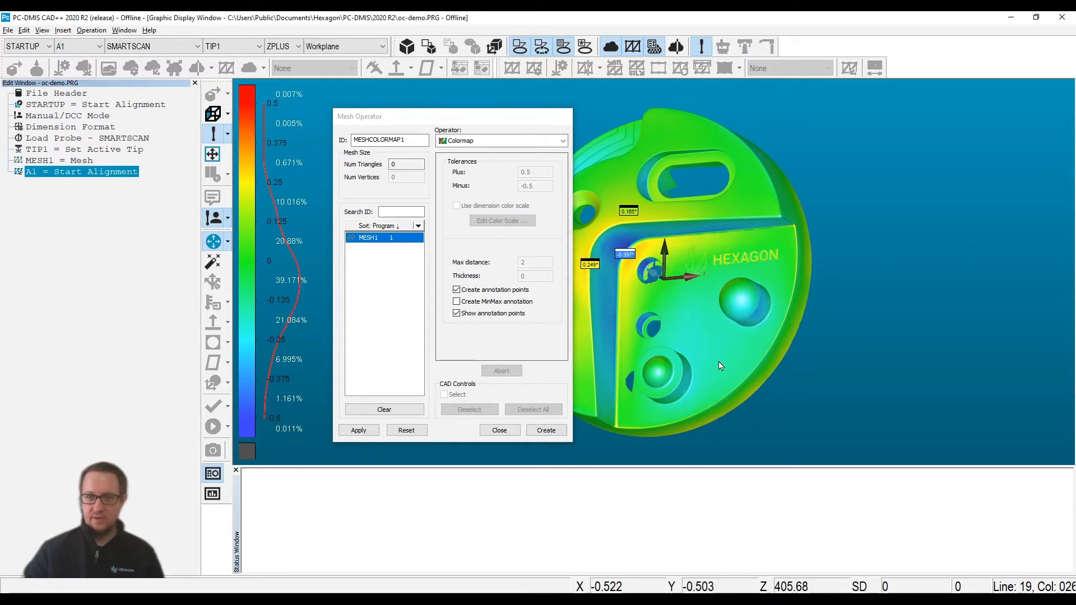
pyautogui.click(713, 341)
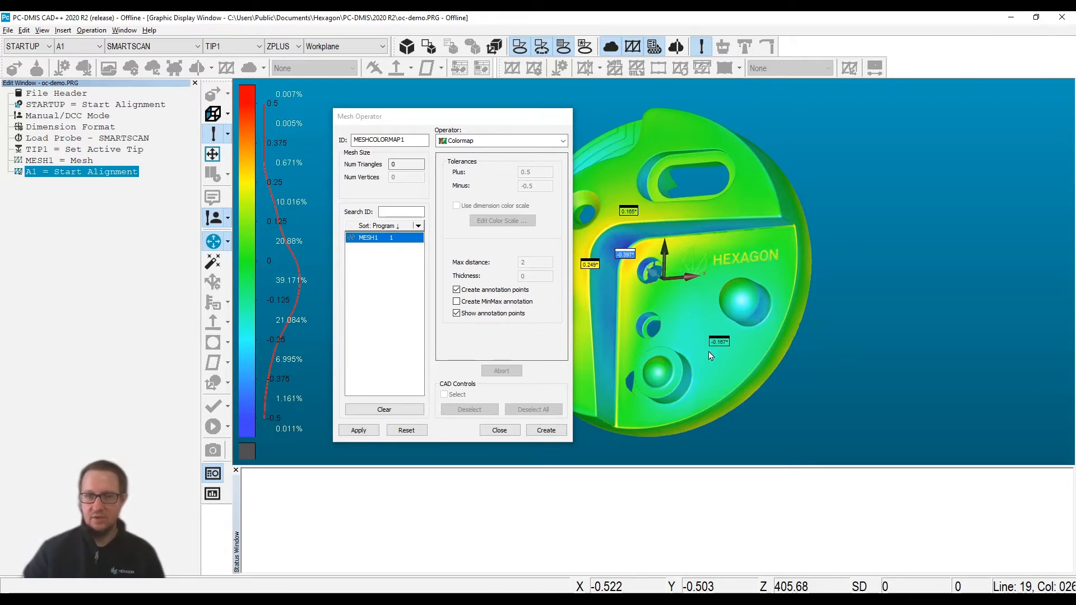
pyautogui.click(544, 430)
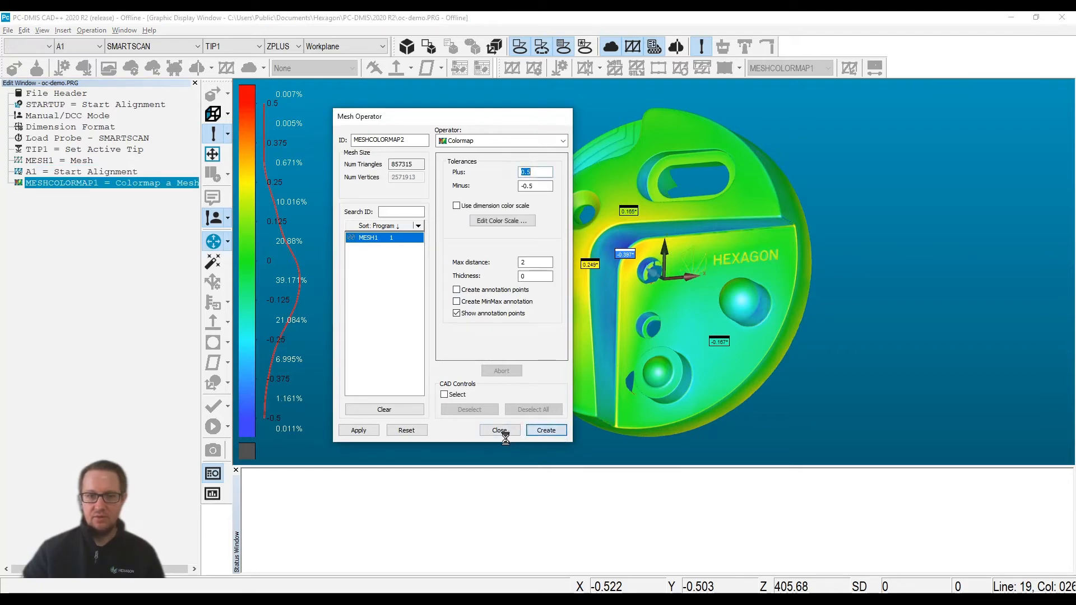
pyautogui.click(504, 433)
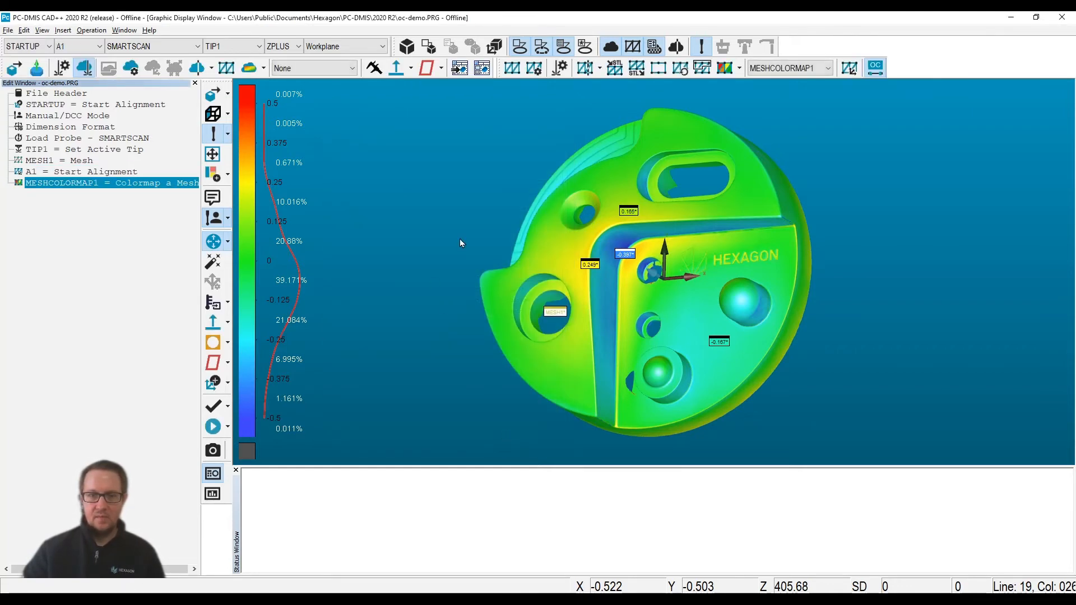
pyautogui.moveTo(460, 233); pyautogui.dragTo(552, 145, button='middle')
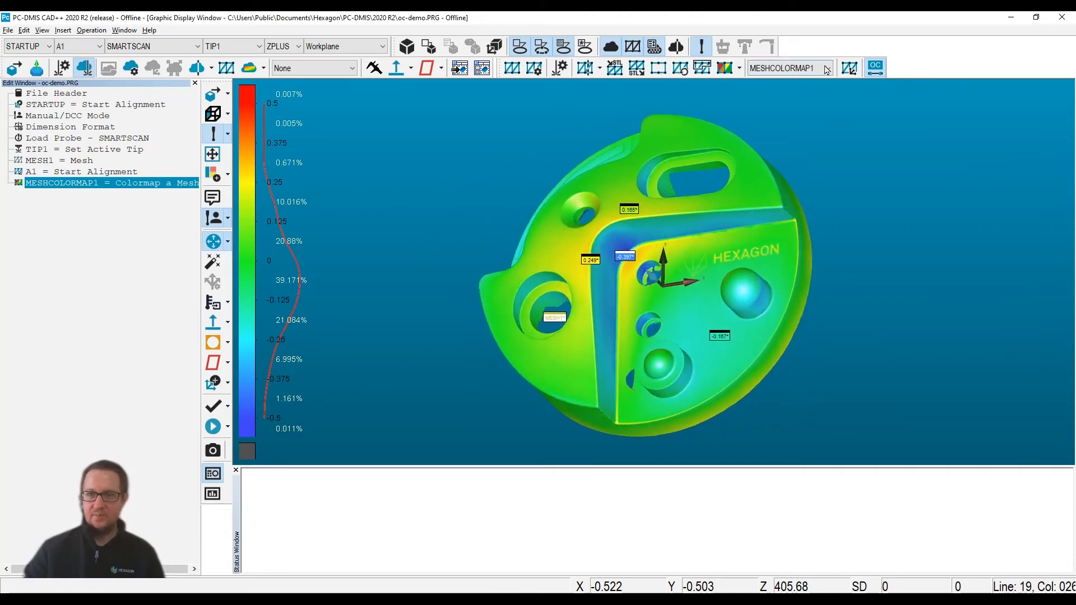
# Set the active mesh colormap to None and hide MESH1 so only the CAD model is displayed.
pyautogui.click(827, 68)
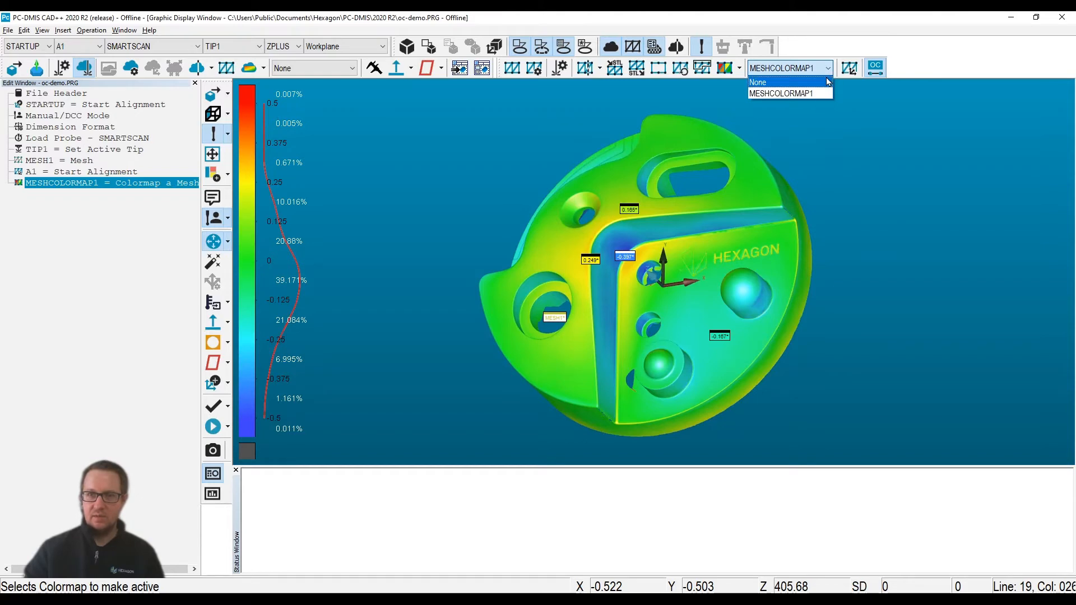
pyautogui.click(764, 82)
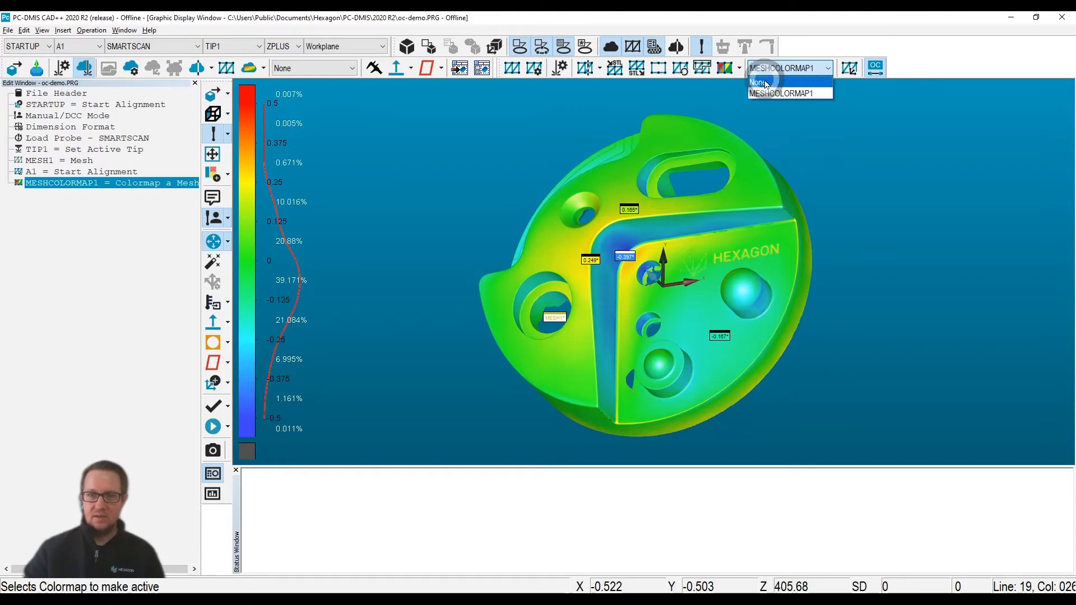
pyautogui.rightClick(53, 159)
pyautogui.click(63, 161)
pyautogui.click(58, 182)
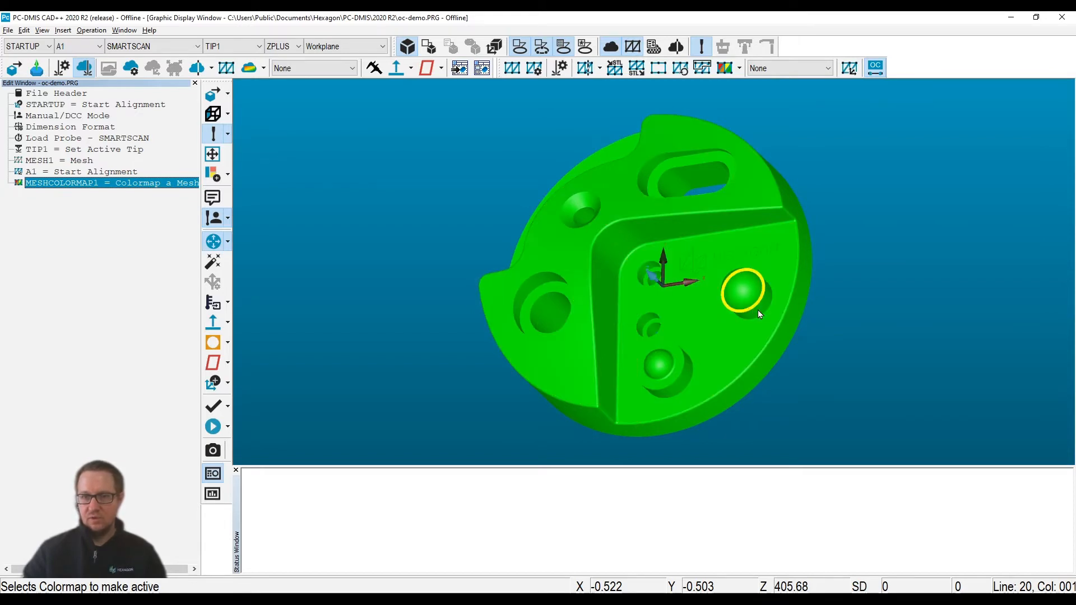
# Add laser cylinder features from the CAD model for the two cylindrical surfaces surrounding the spheres.
pyautogui.scroll(2, 760, 307)
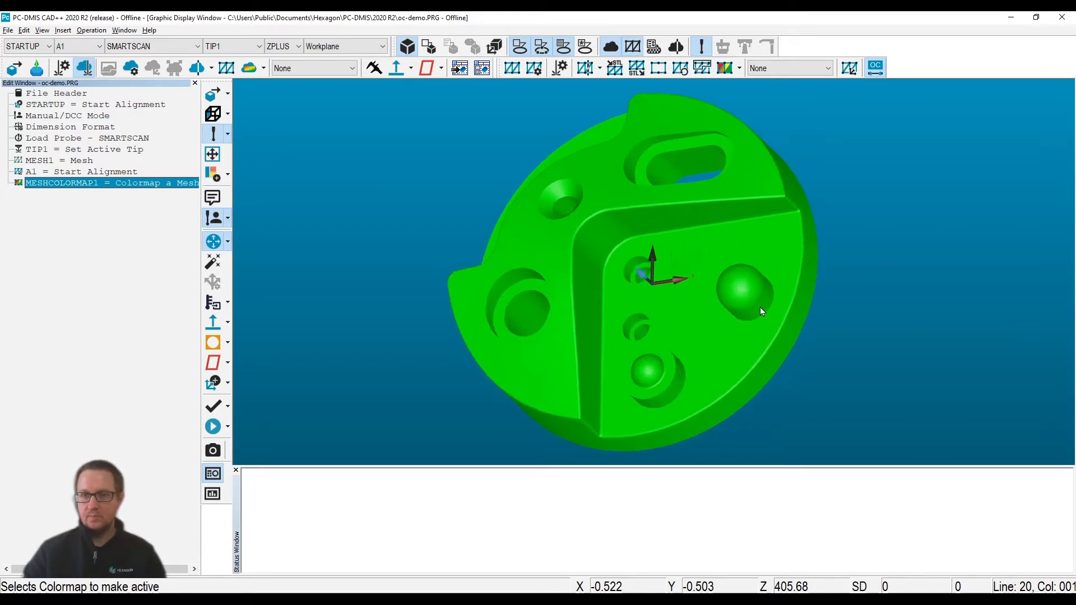
pyautogui.scroll(1, 760, 307)
pyautogui.click(763, 306)
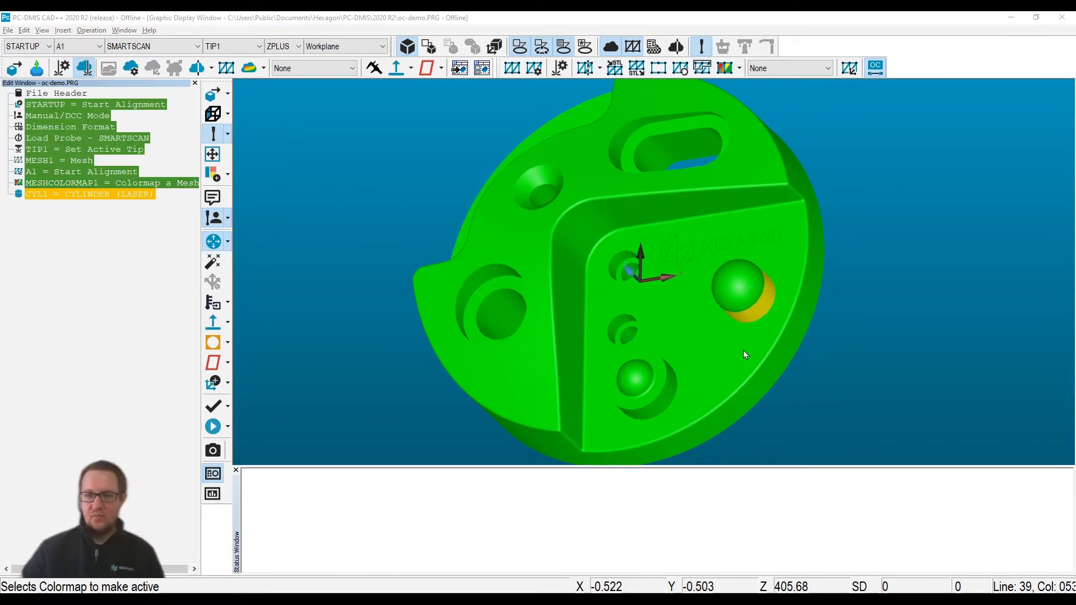
pyautogui.click(736, 281)
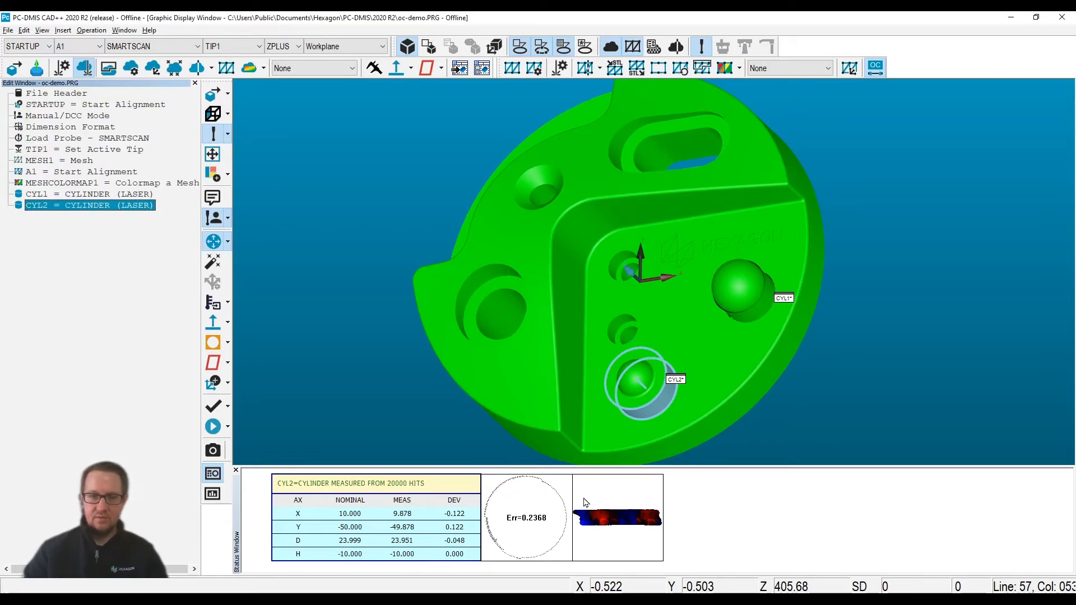
# Add laser planes on the groove's two straight walls and a laser cylinder on the rounded corner between them.
pyautogui.click(688, 204)
pyautogui.click(570, 342)
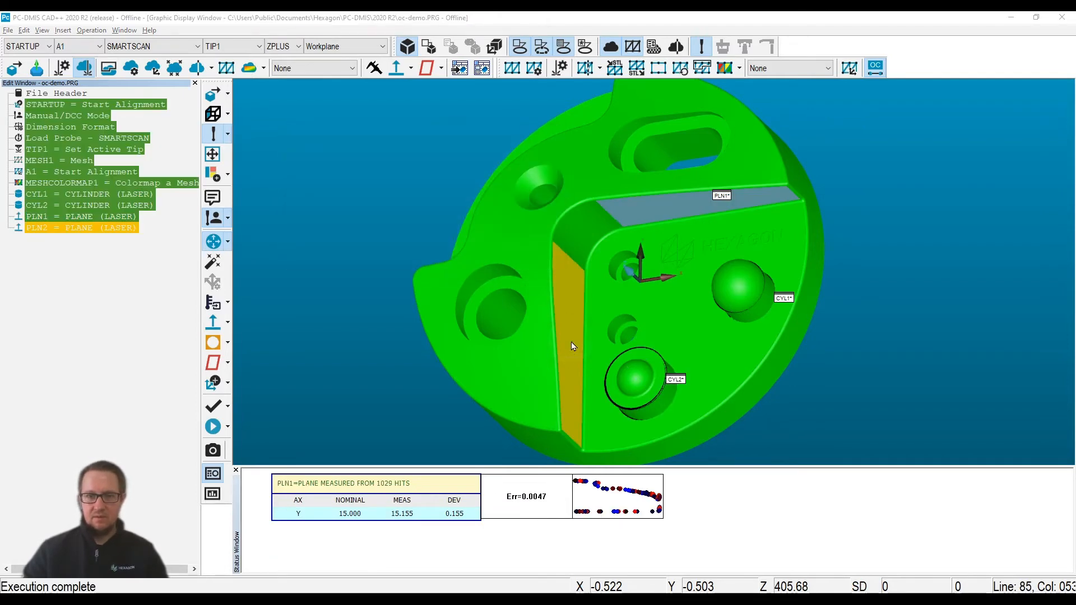
pyautogui.click(583, 236)
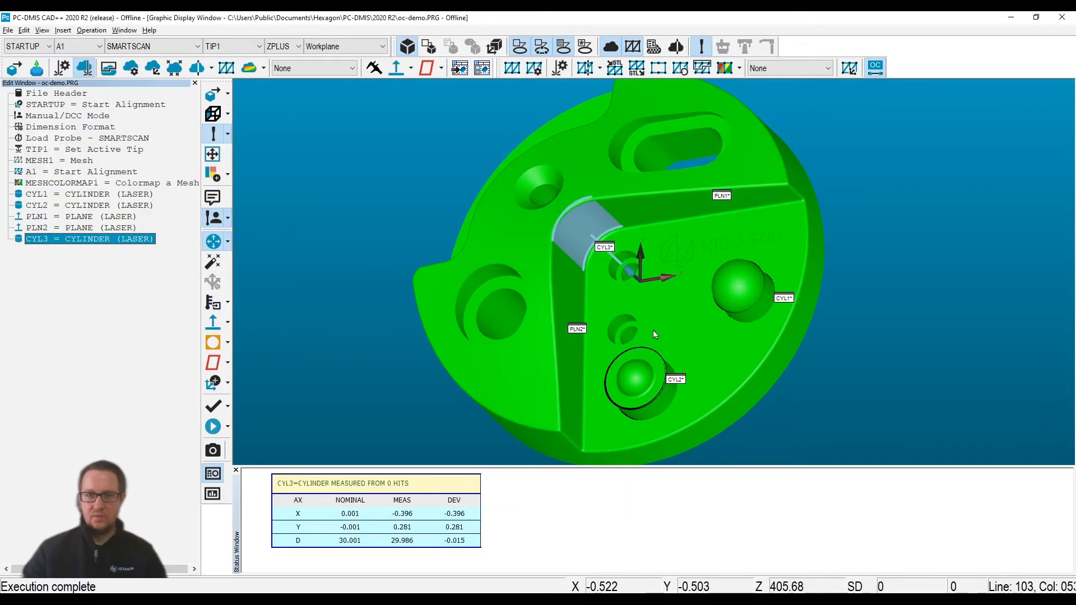
pyautogui.scroll(1, 672, 358)
pyautogui.scroll(-3, 672, 359)
pyautogui.moveTo(672, 359); pyautogui.dragTo(711, 406, button='middle')
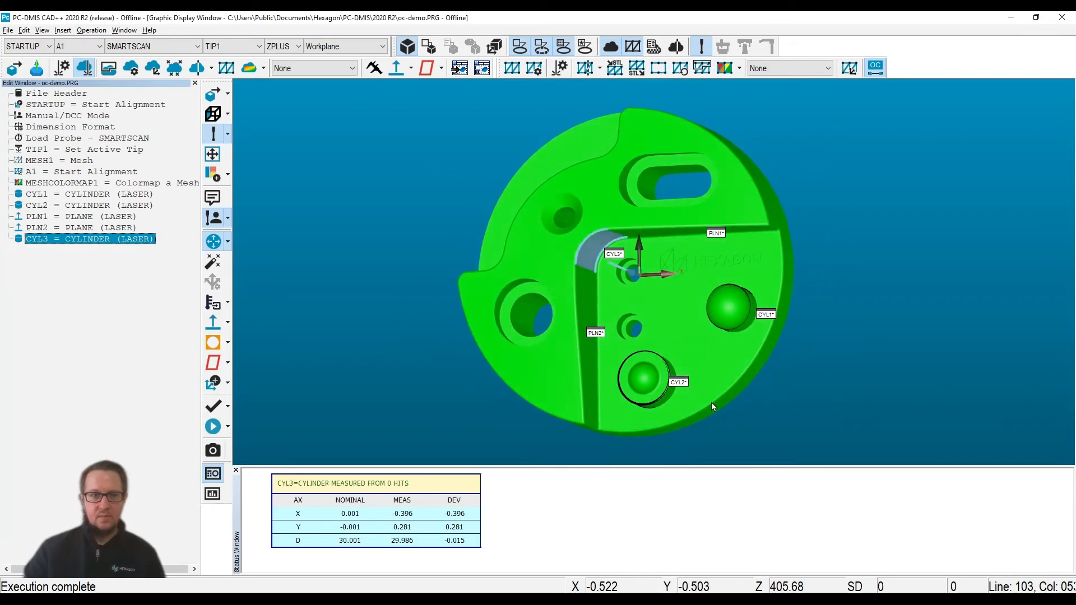
# Set up a location dimension for cylinders CYL1, CYL2 and CYL3 that reports only the diameter.
pyautogui.click(235, 369)
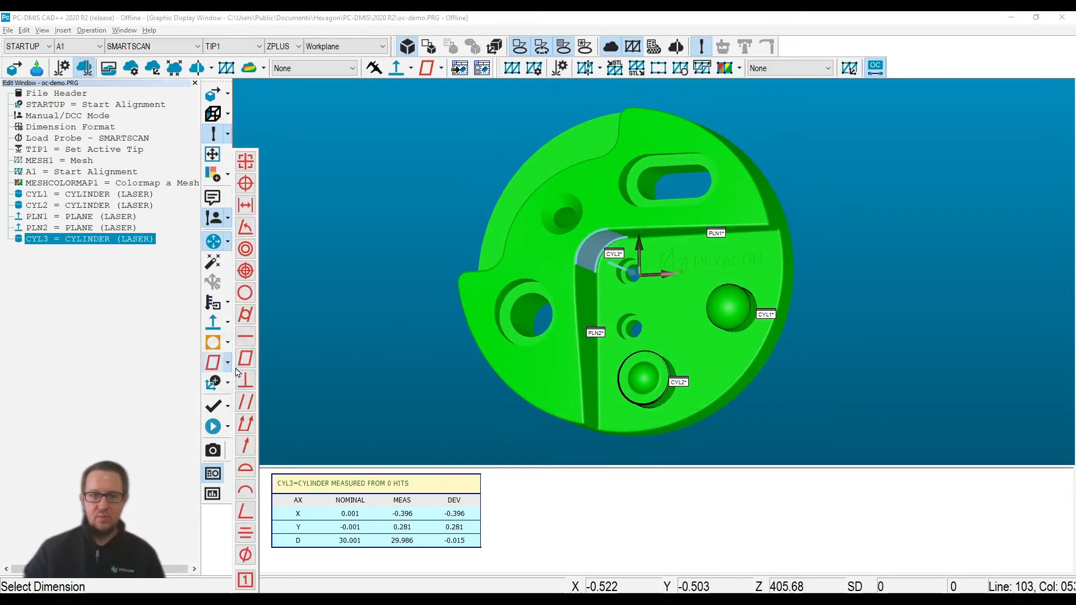
pyautogui.click(341, 324)
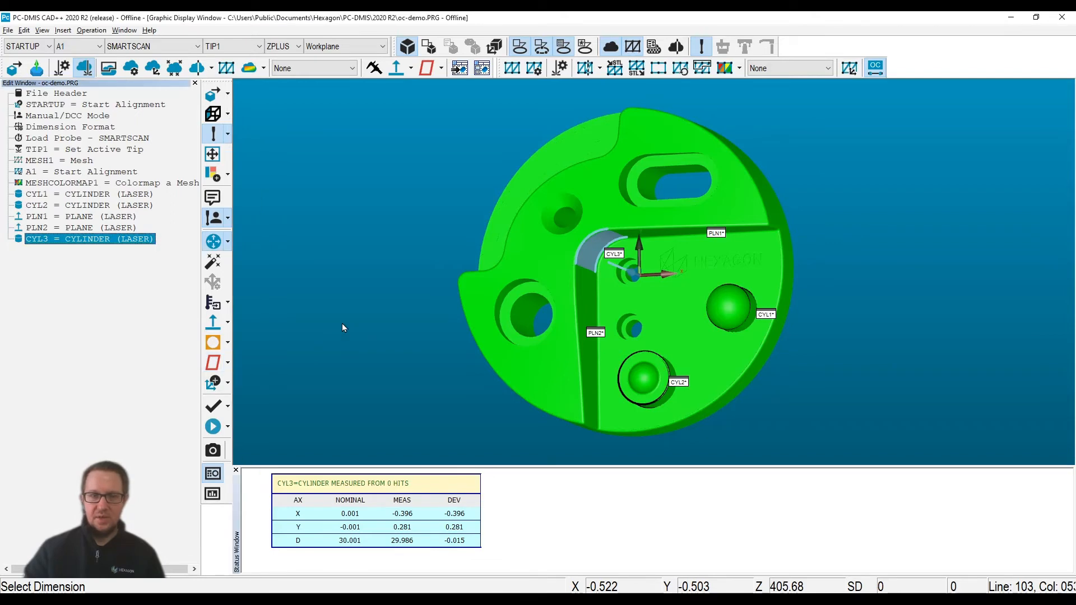
pyautogui.click(228, 365)
pyautogui.click(244, 167)
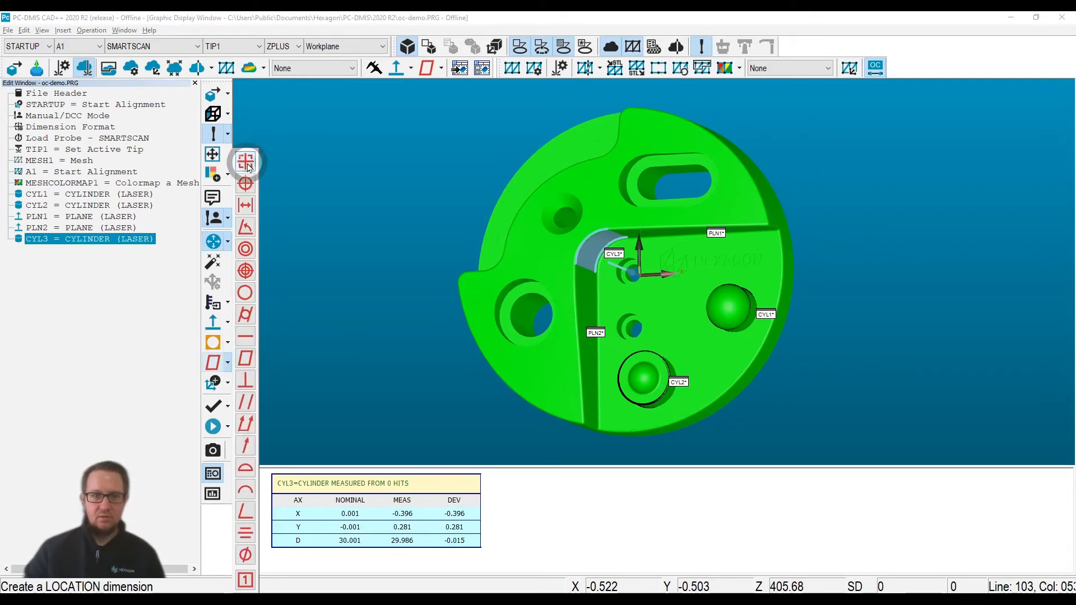
pyautogui.click(376, 300)
pyautogui.click(376, 289)
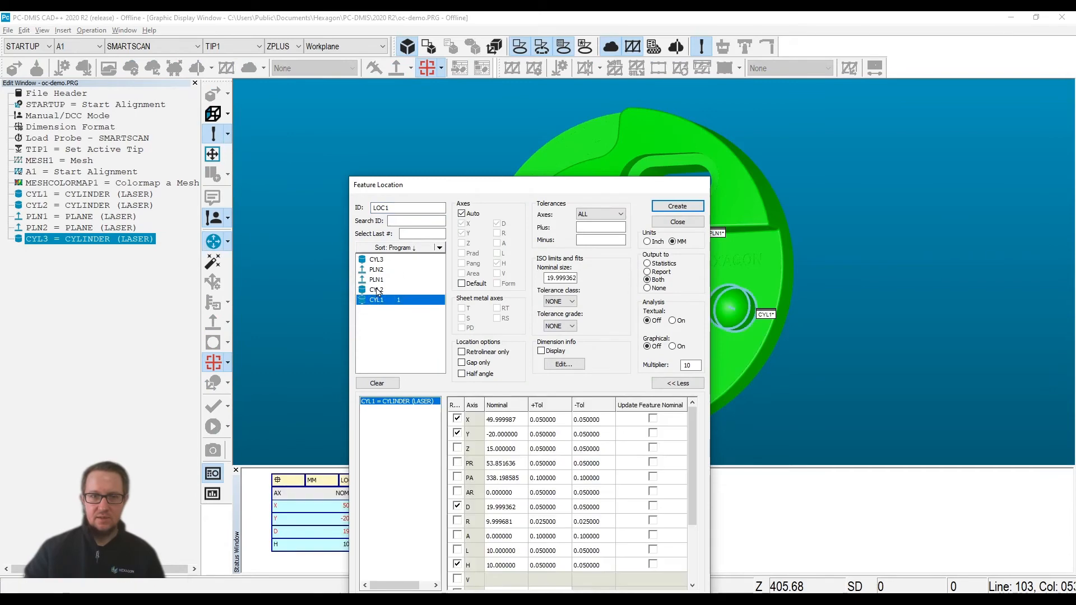
pyautogui.click(376, 260)
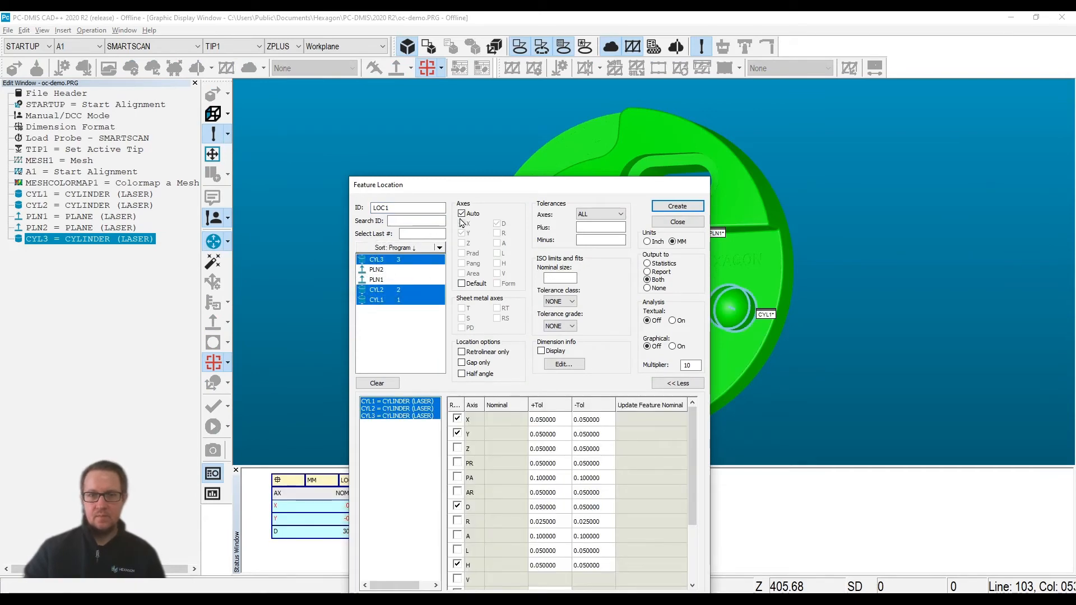
pyautogui.click(461, 213)
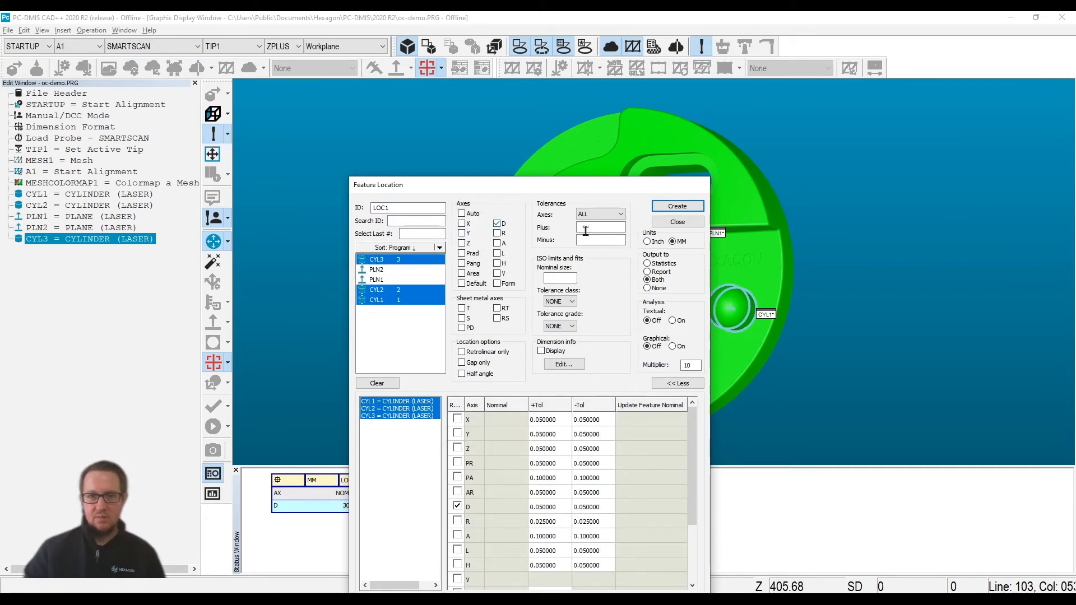
# Set the plus and minus tolerances to 0.5 mm and create the diameter dimensions for the three cylinders.
pyautogui.click(585, 227)
pyautogui.write('.5')
pyautogui.click(597, 241)
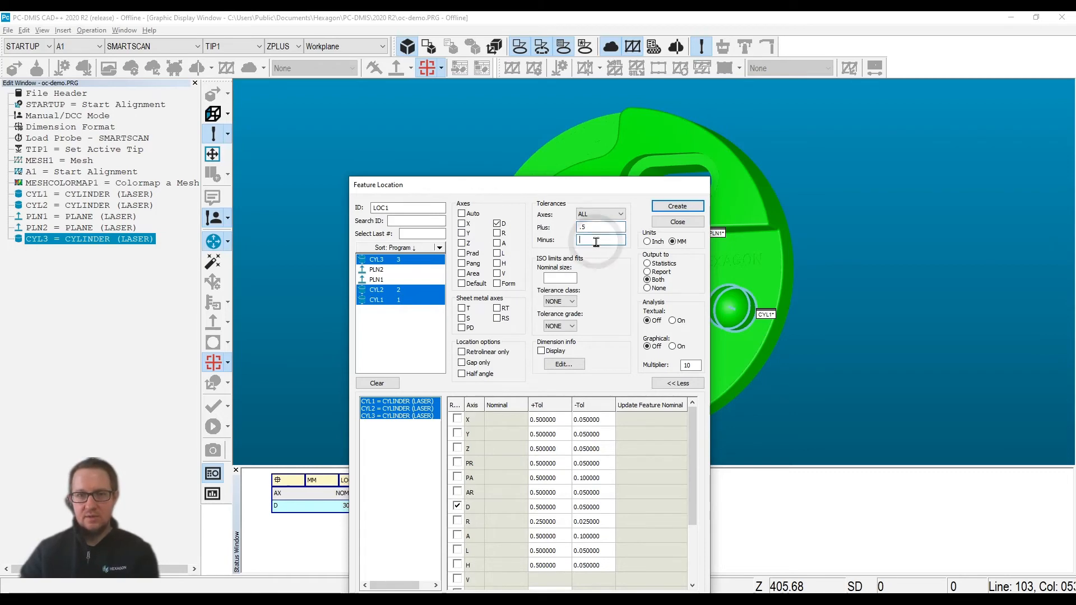
pyautogui.write('.5')
pyautogui.click(677, 206)
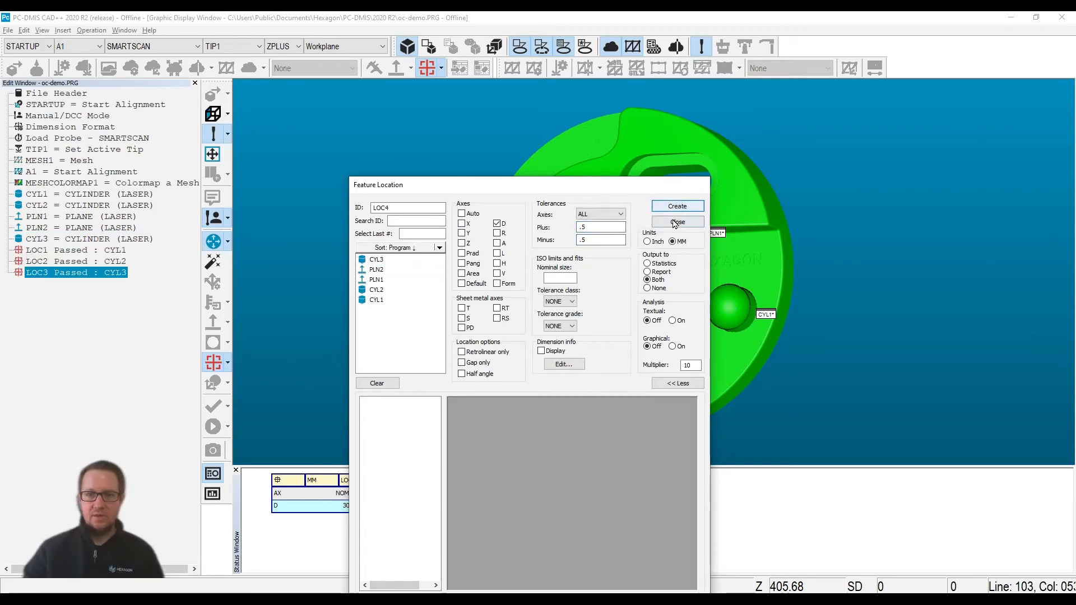
pyautogui.click(675, 223)
# Create a two-dimensional angle dimension from plane PLN1 to plane PLN2.
pyautogui.moveTo(428, 337); pyautogui.dragTo(416, 279, button='middle')
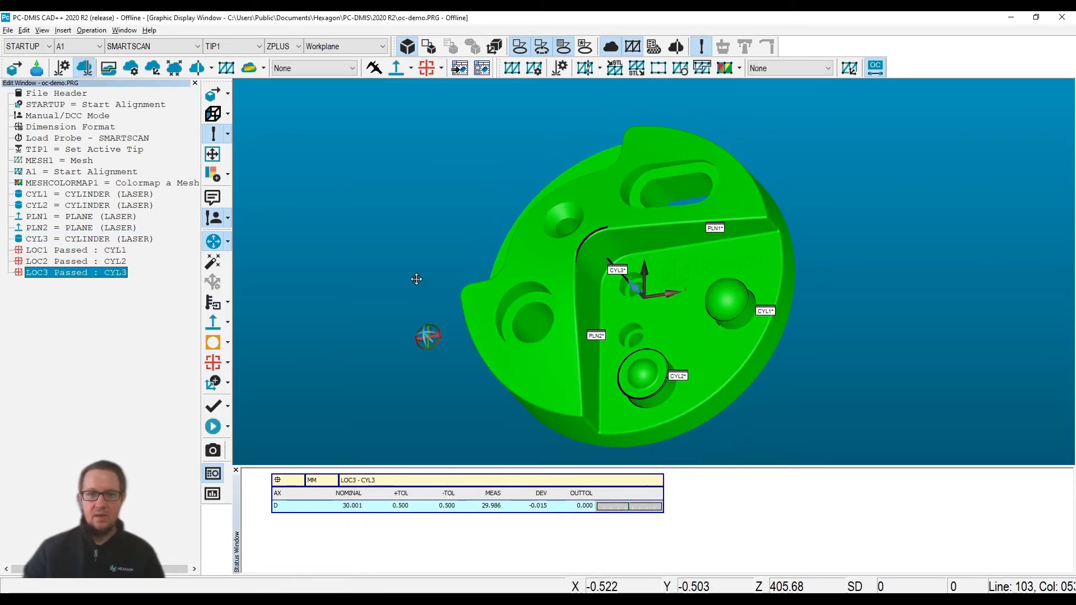
pyautogui.click(228, 363)
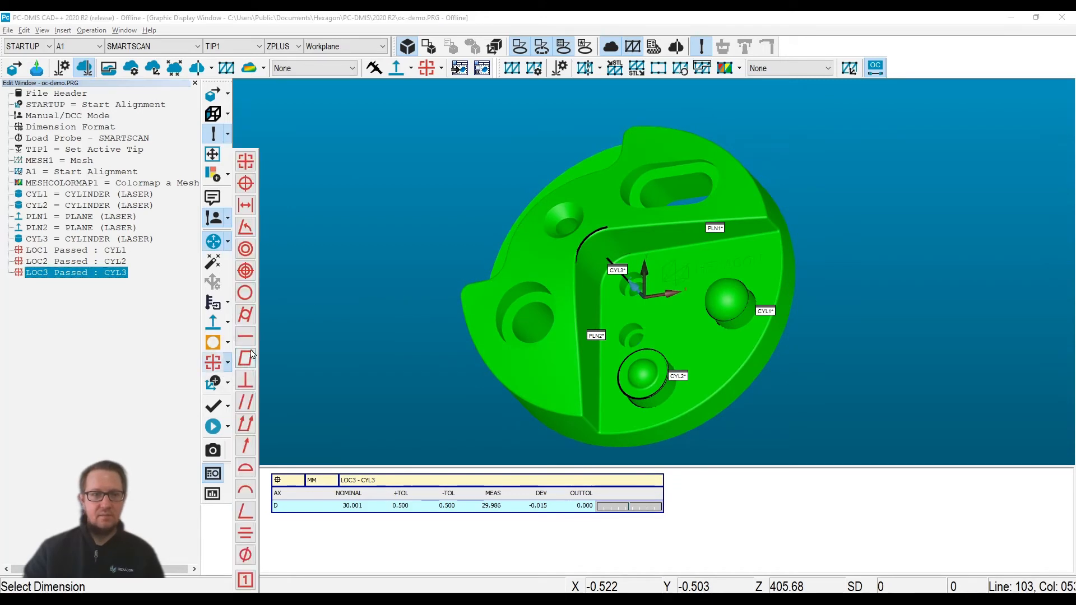
pyautogui.click(247, 227)
pyautogui.click(375, 253)
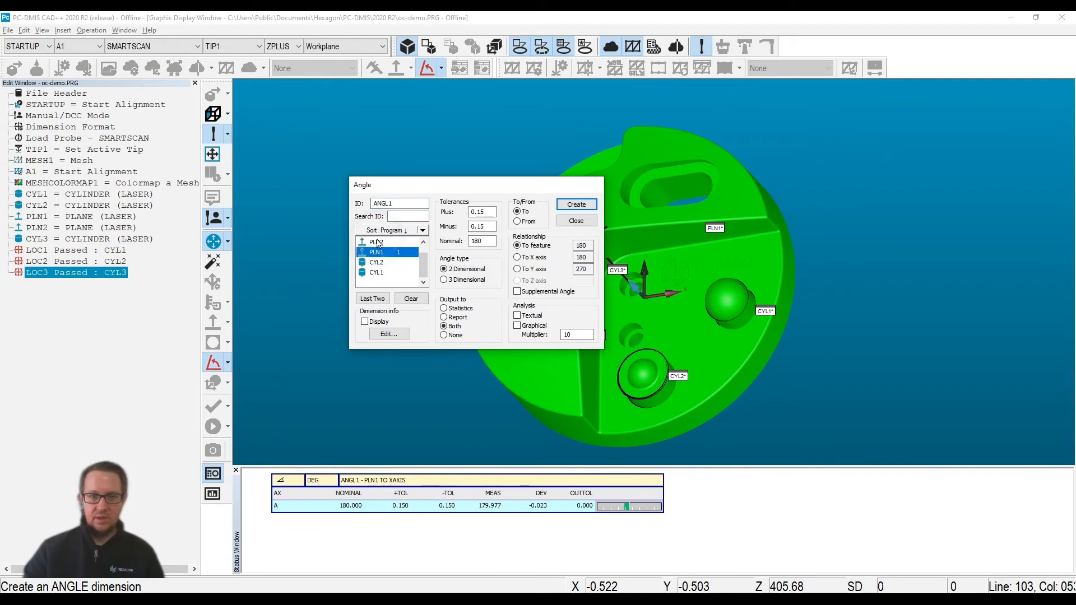
pyautogui.click(375, 242)
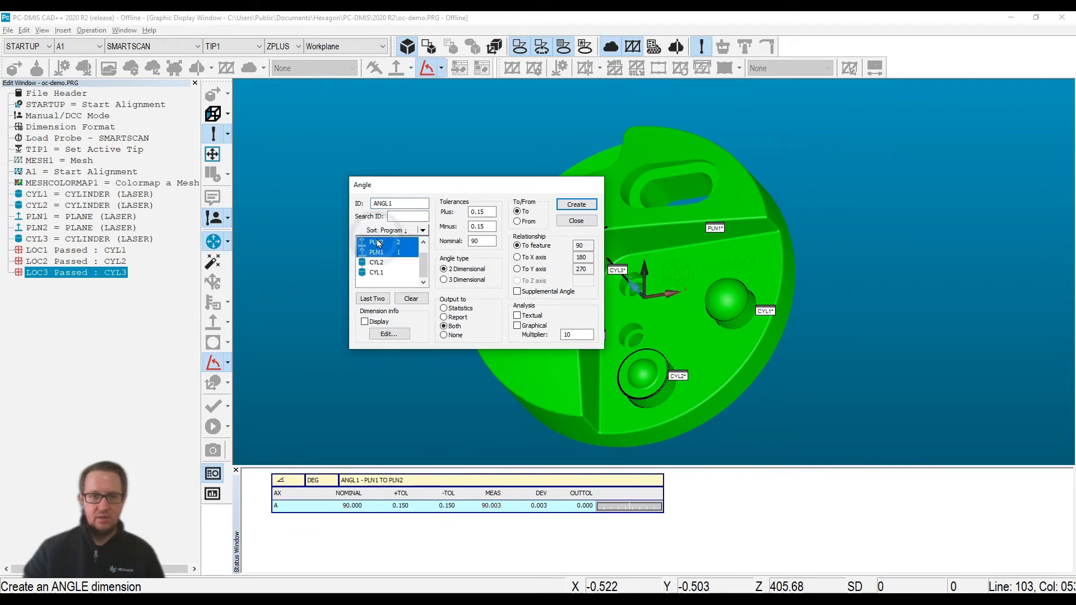
pyautogui.click(576, 204)
pyautogui.click(575, 221)
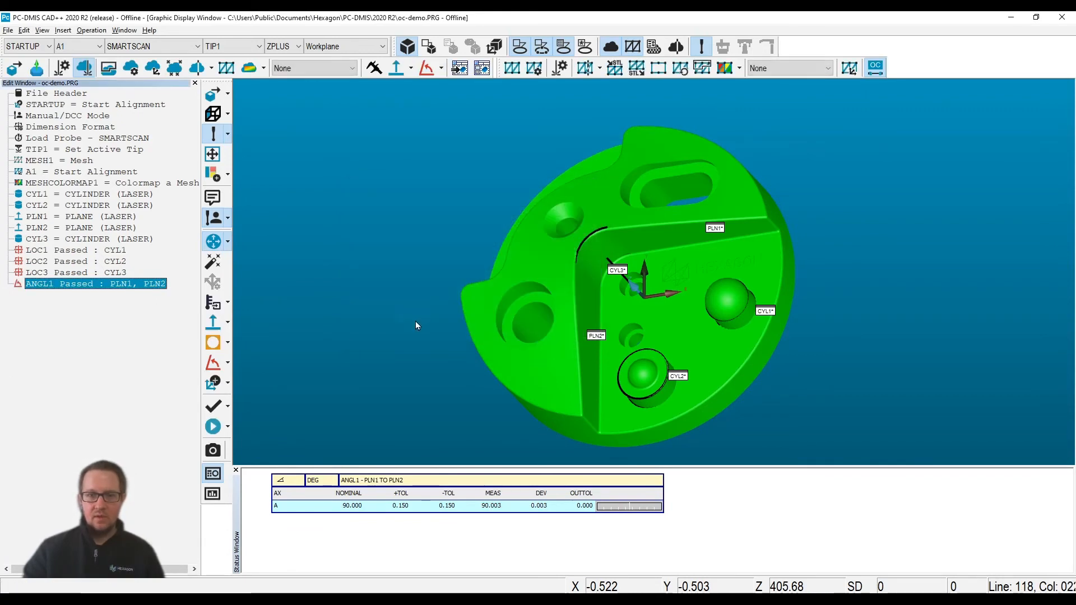
# Create a flatness geometric tolerance of 0.15 mm for planes PLN1 and PLN2.
pyautogui.click(228, 364)
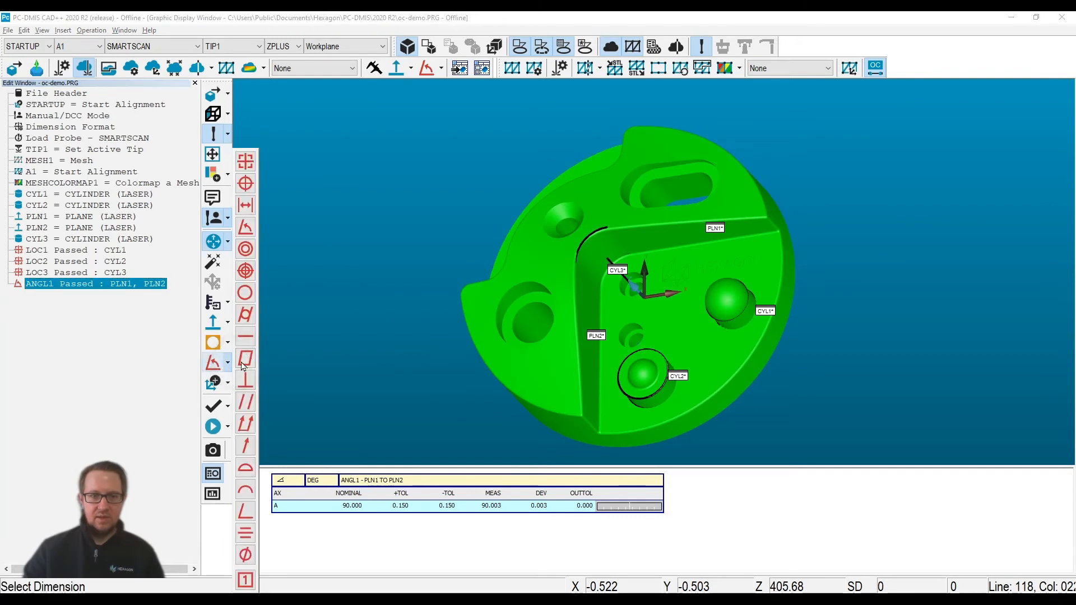
pyautogui.click(242, 355)
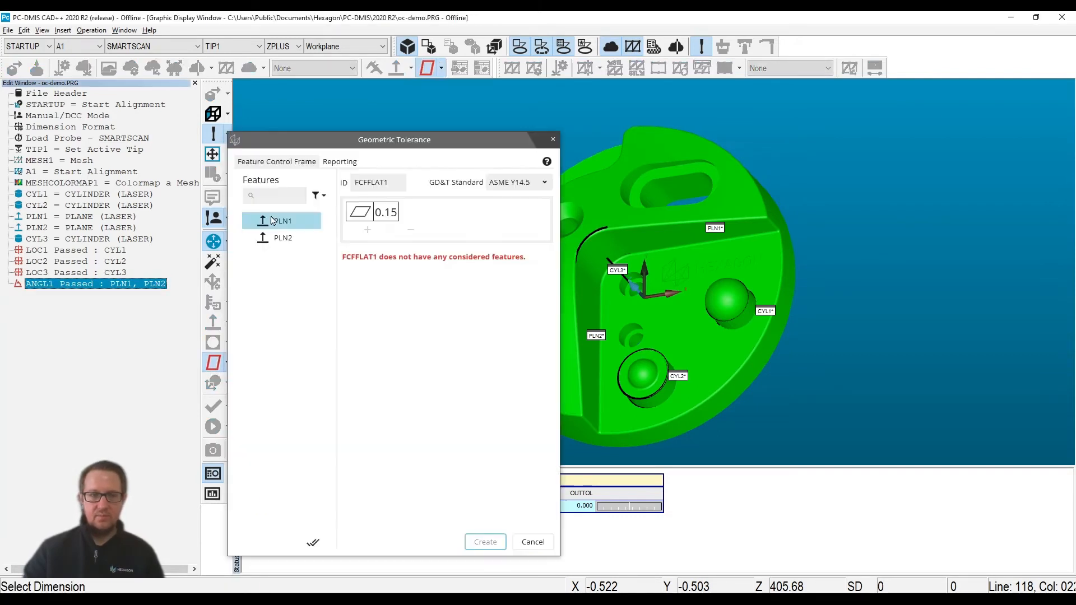
pyautogui.click(283, 221)
pyautogui.click(290, 243)
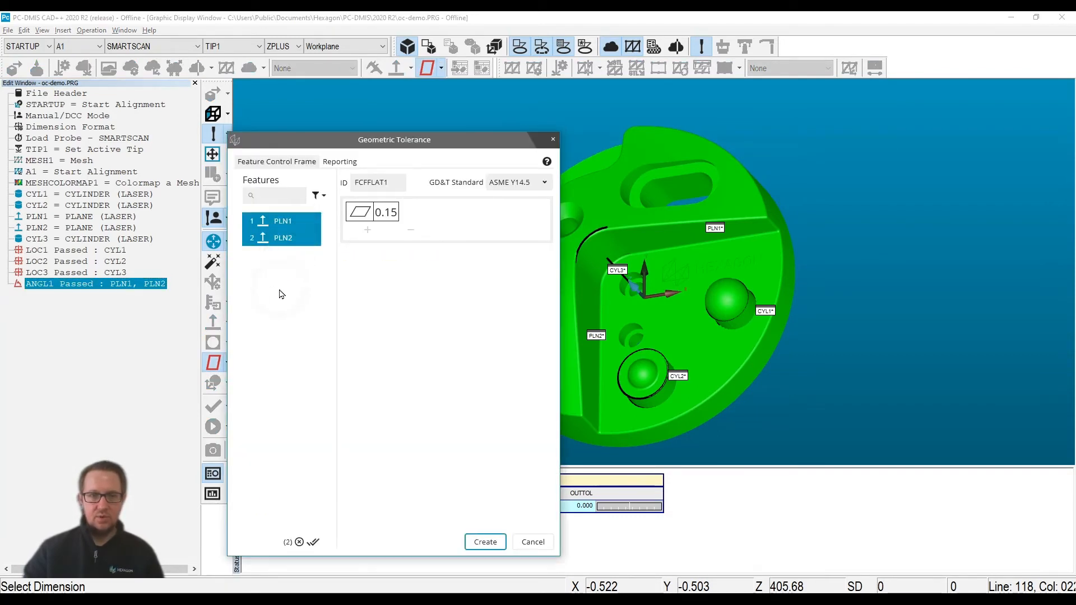
pyautogui.click(485, 542)
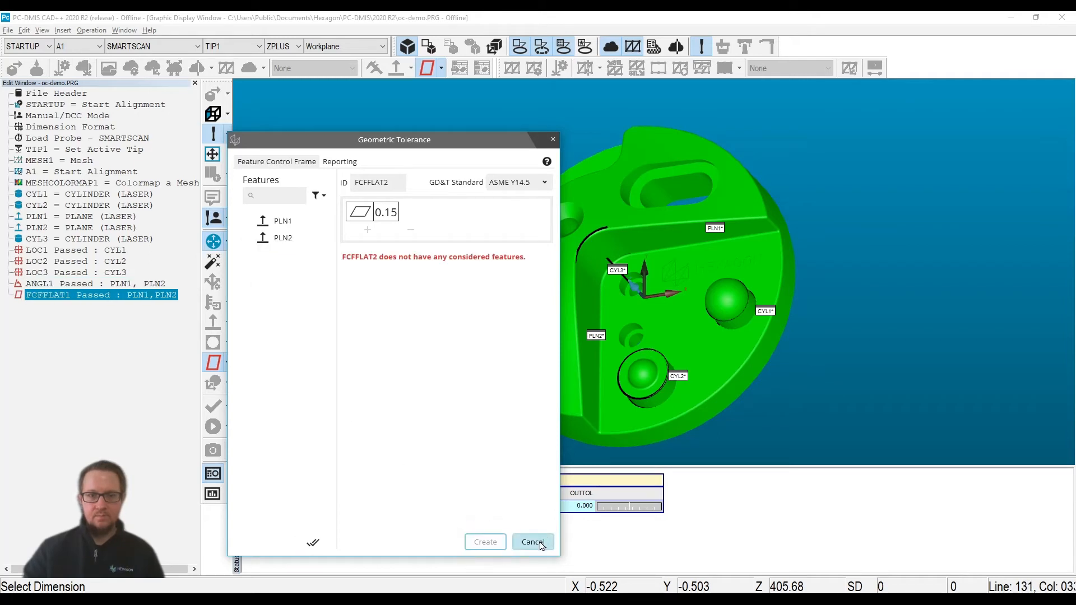
pyautogui.click(533, 541)
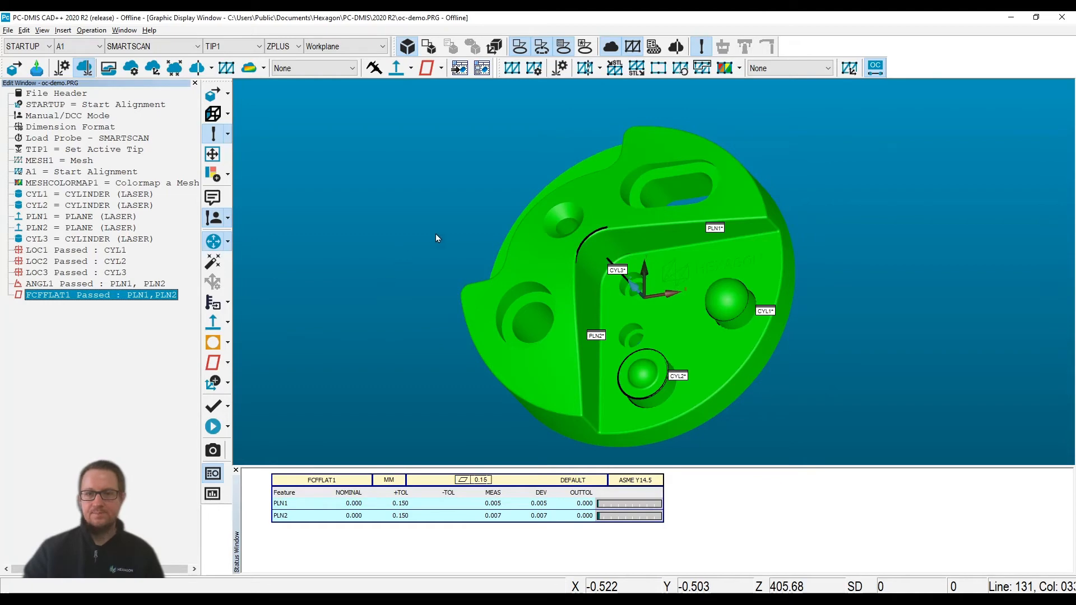
# Examine the dimension results in the report, and return to the graphic display.
pyautogui.moveTo(436, 233)
pyautogui.mouseDown(button='middle')
pyautogui.moveTo(381, 290)
pyautogui.moveTo(440, 252)
pyautogui.mouseUp(button='middle')
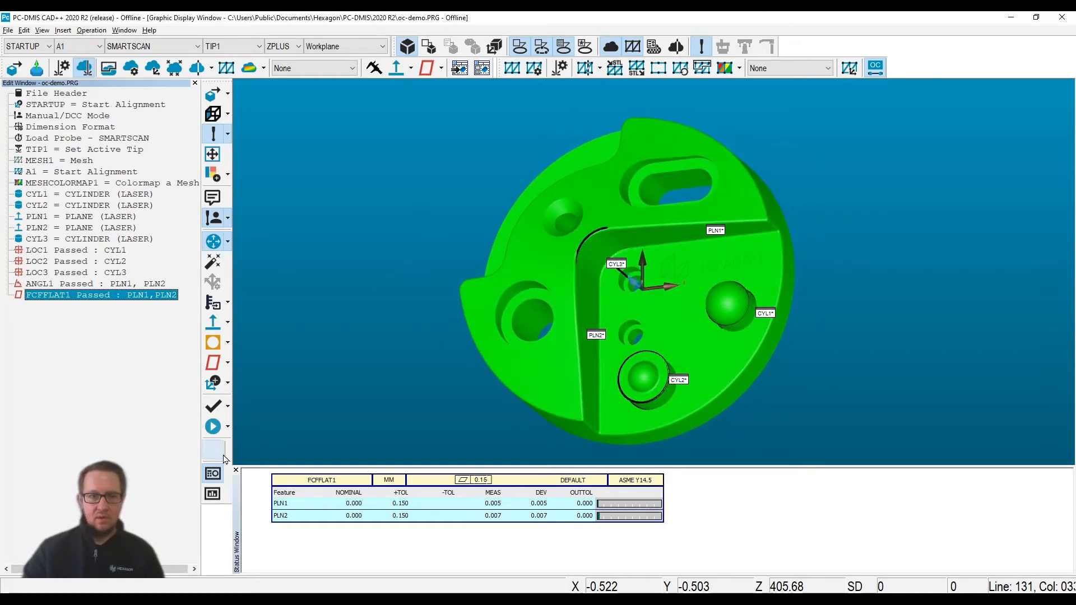
pyautogui.click(213, 495)
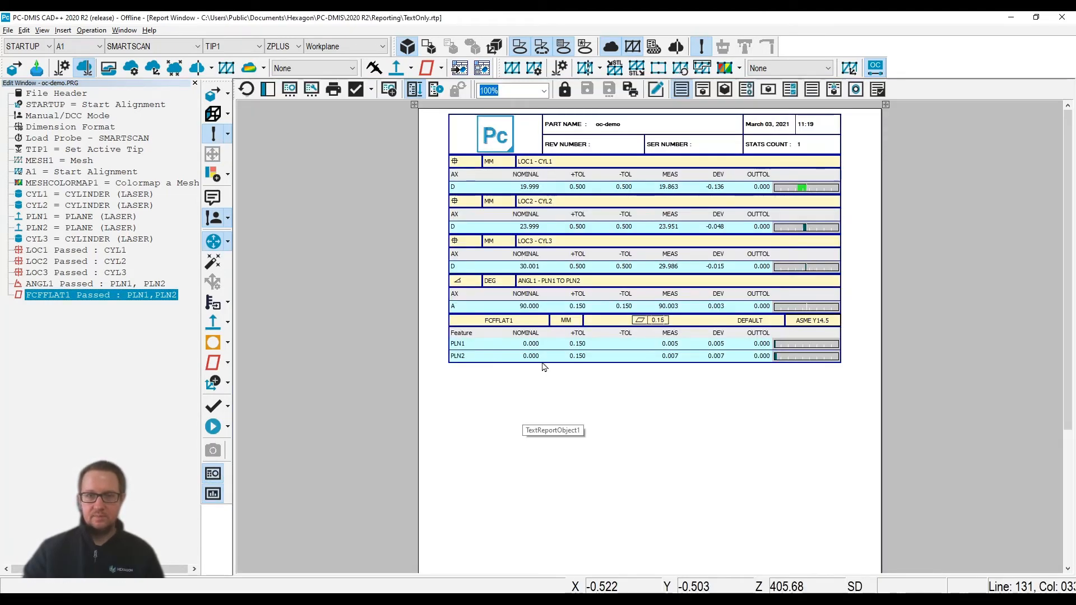
pyautogui.click(214, 495)
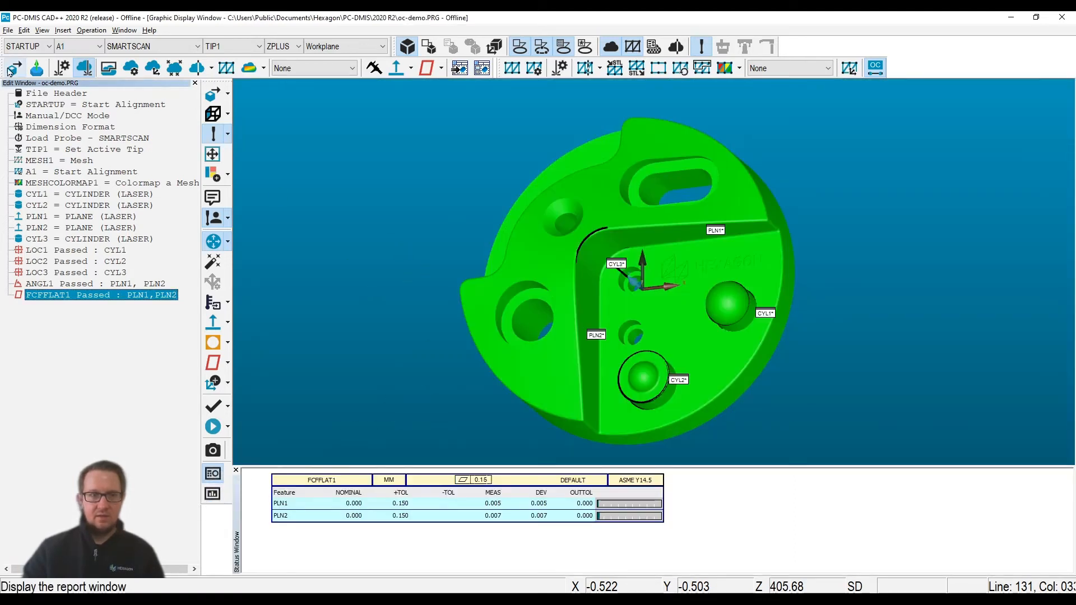
# Show MESH1 and hide the CAD model so only the mesh is displayed with the feature labels.
pyautogui.rightClick(56, 161)
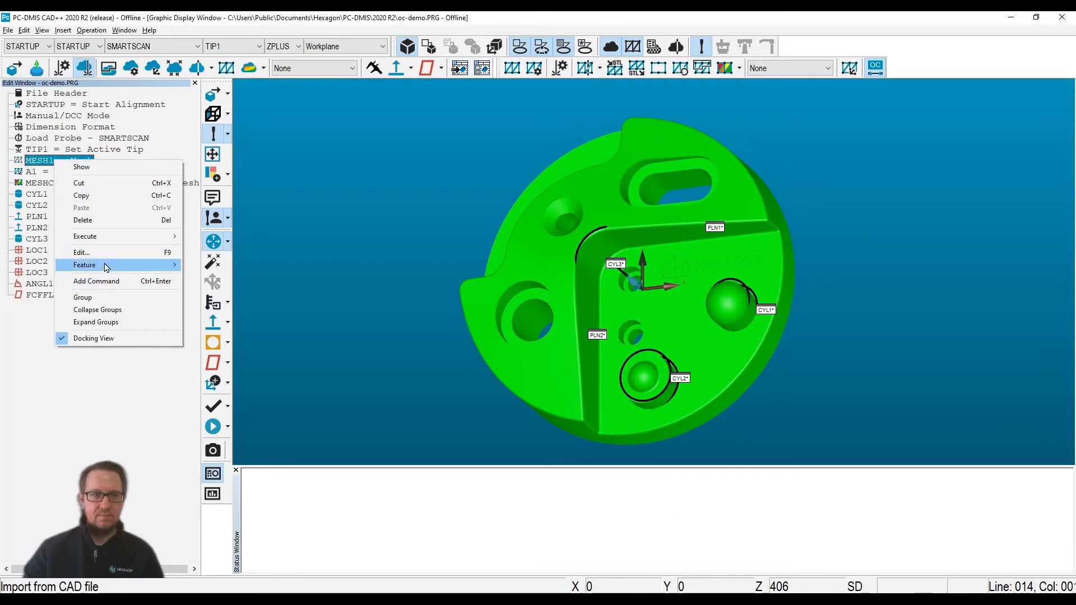
pyautogui.click(92, 167)
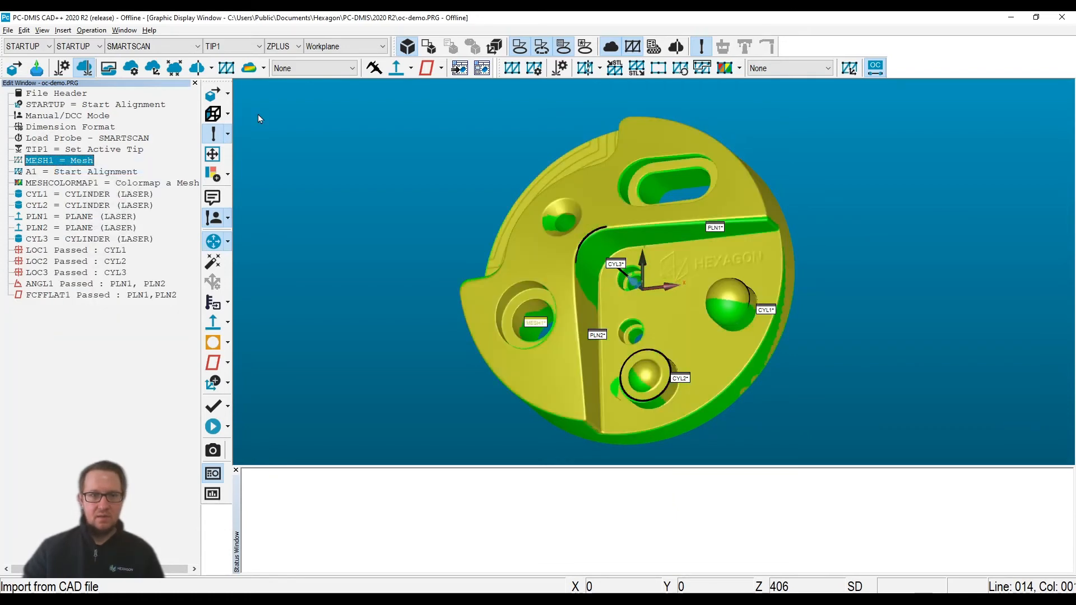
pyautogui.click(409, 45)
pyautogui.moveTo(406, 291)
pyautogui.mouseDown(button='middle')
pyautogui.moveTo(370, 283)
pyautogui.moveTo(391, 324)
pyautogui.moveTo(391, 307)
pyautogui.mouseUp(button='middle')
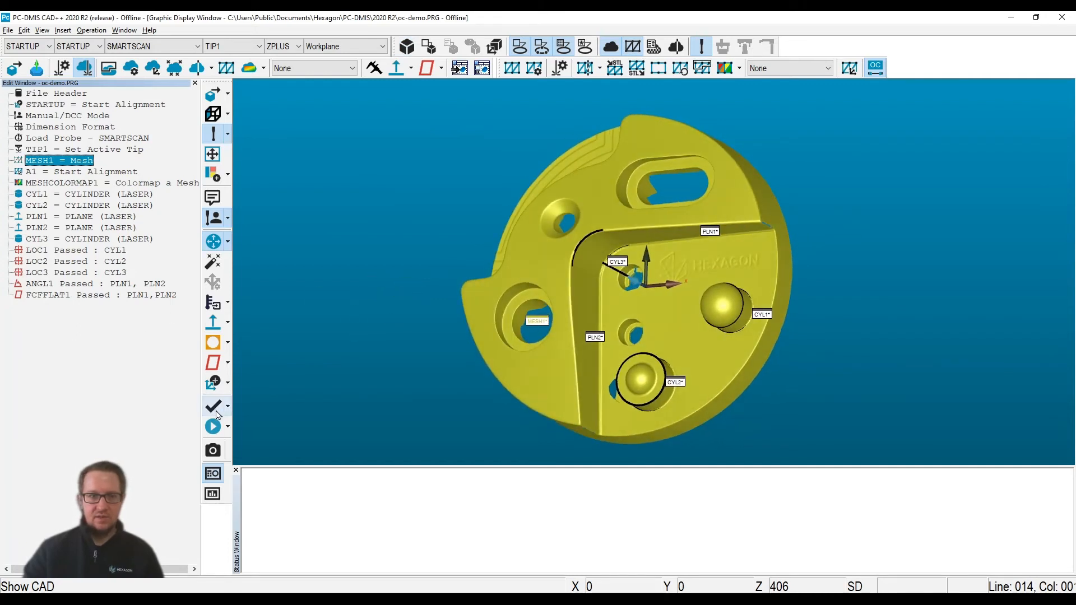
# Save a snapshot of the mesh view and place it directly after the A1 alignment in the routine.
pyautogui.click(213, 450)
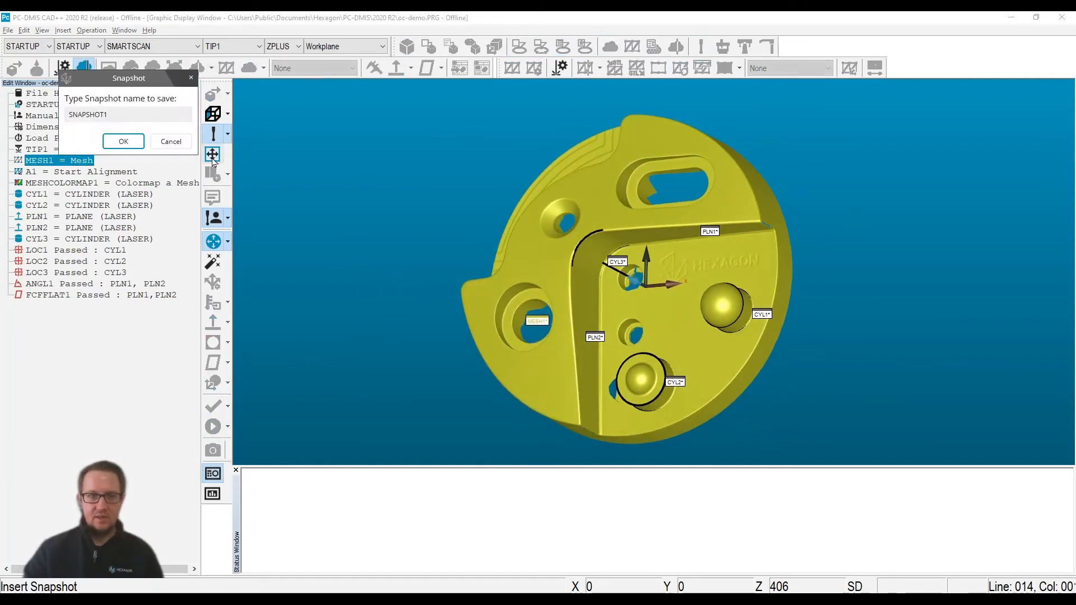
pyautogui.click(123, 141)
pyautogui.moveTo(44, 177); pyautogui.dragTo(50, 191)
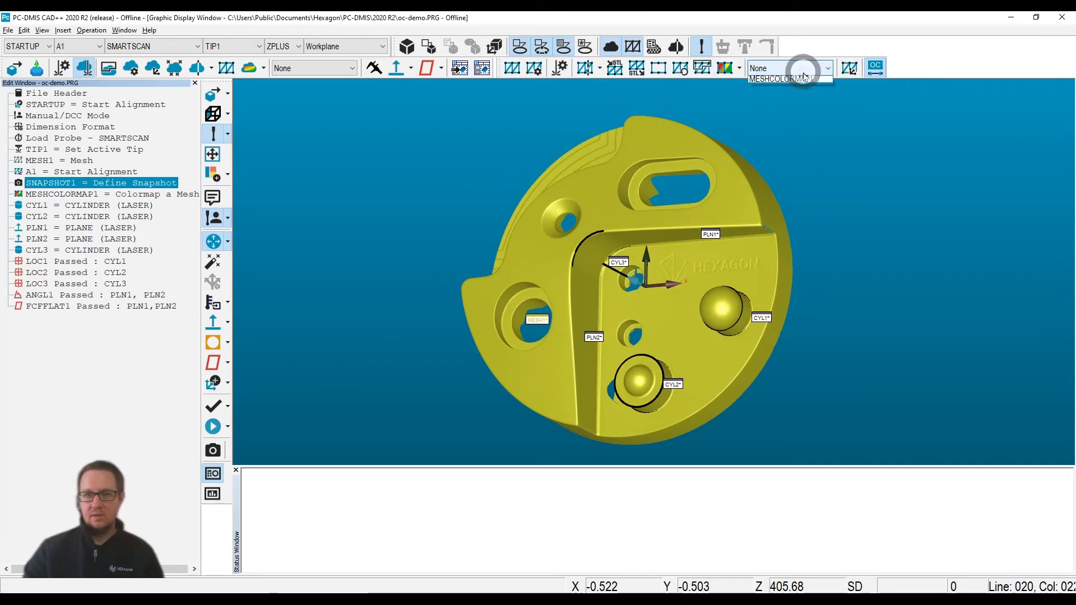
# Activate MESHCOLORMAP1, save a snapshot of the colormap view and place it directly after the colormap command.
pyautogui.click(798, 89)
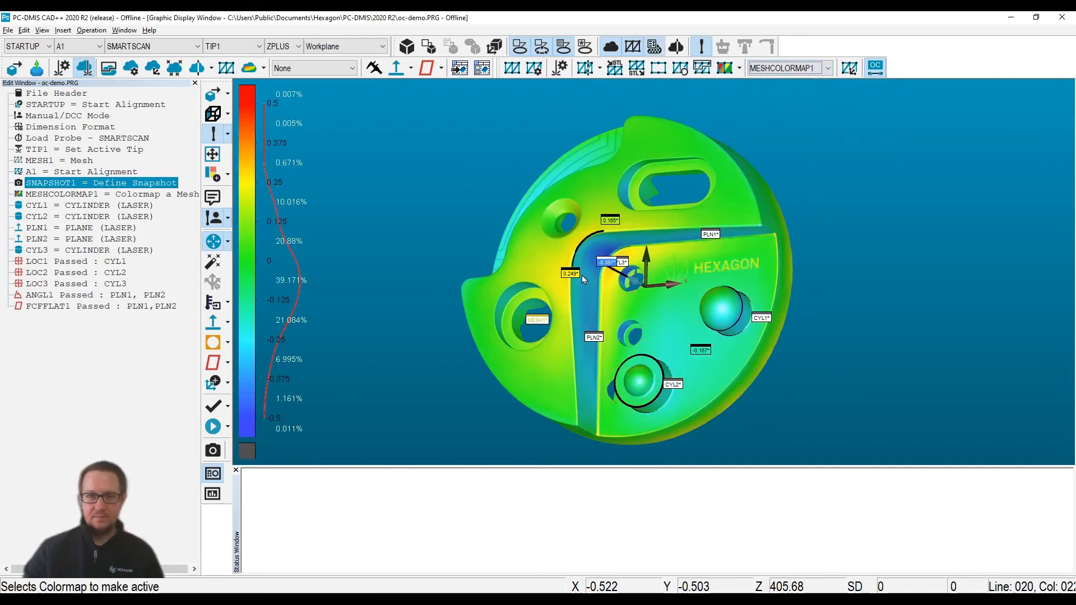
pyautogui.moveTo(456, 211); pyautogui.dragTo(470, 210, button='middle')
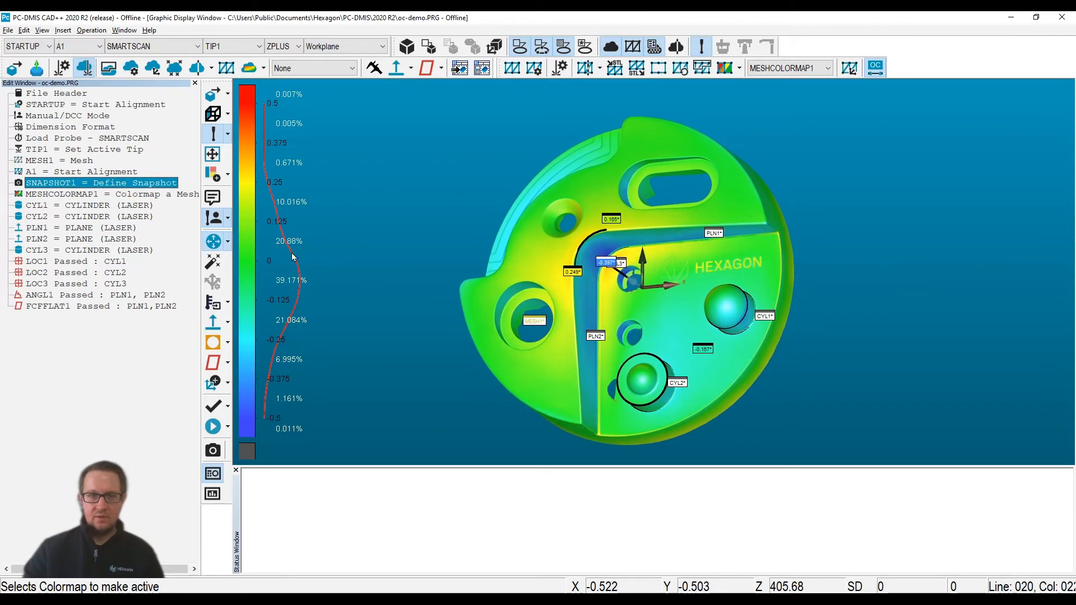
pyautogui.click(214, 449)
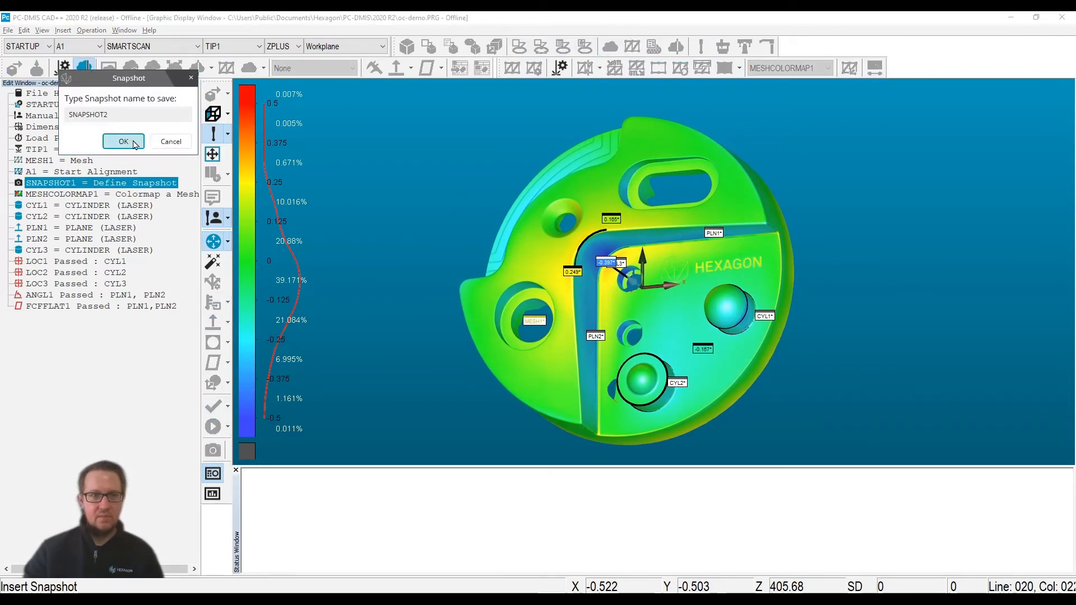
pyautogui.click(135, 144)
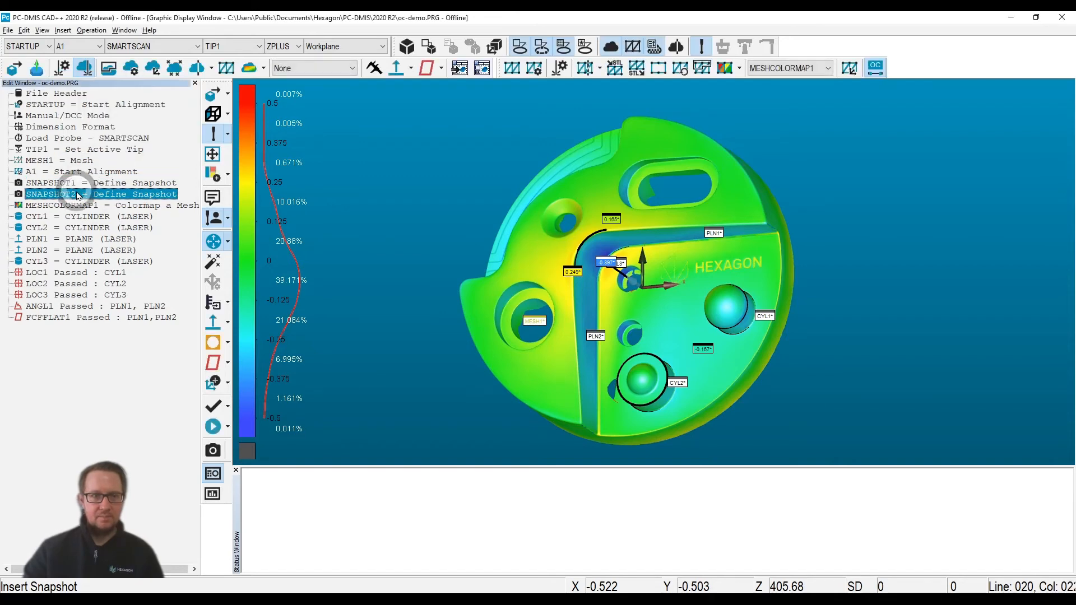
pyautogui.moveTo(72, 194); pyautogui.dragTo(76, 215)
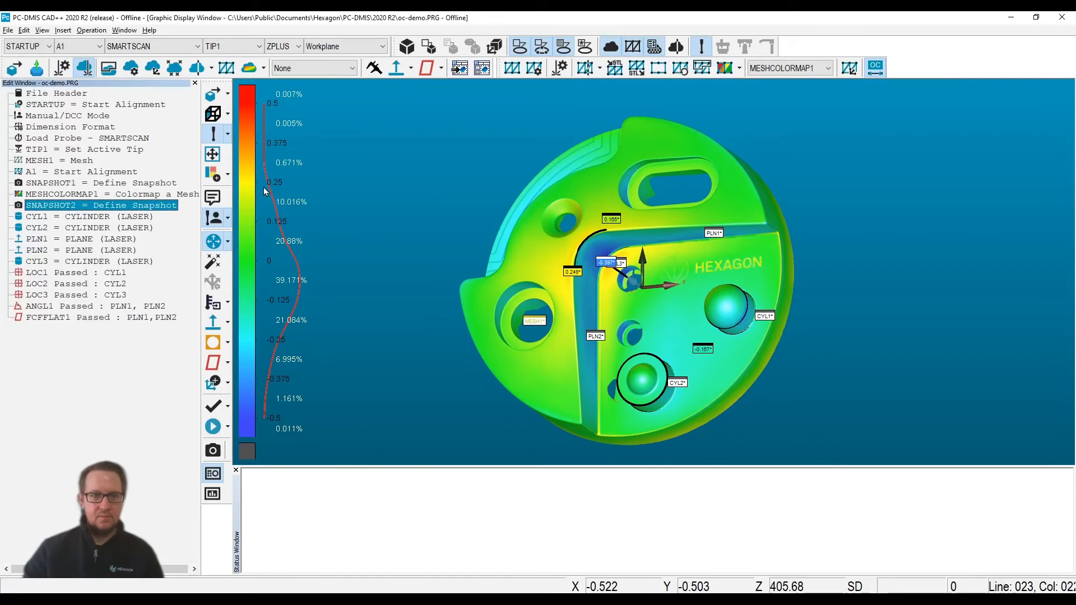
# Insert a Report comment reading "scan data" directly after the A1 alignment in the routine.
pyautogui.click(63, 185)
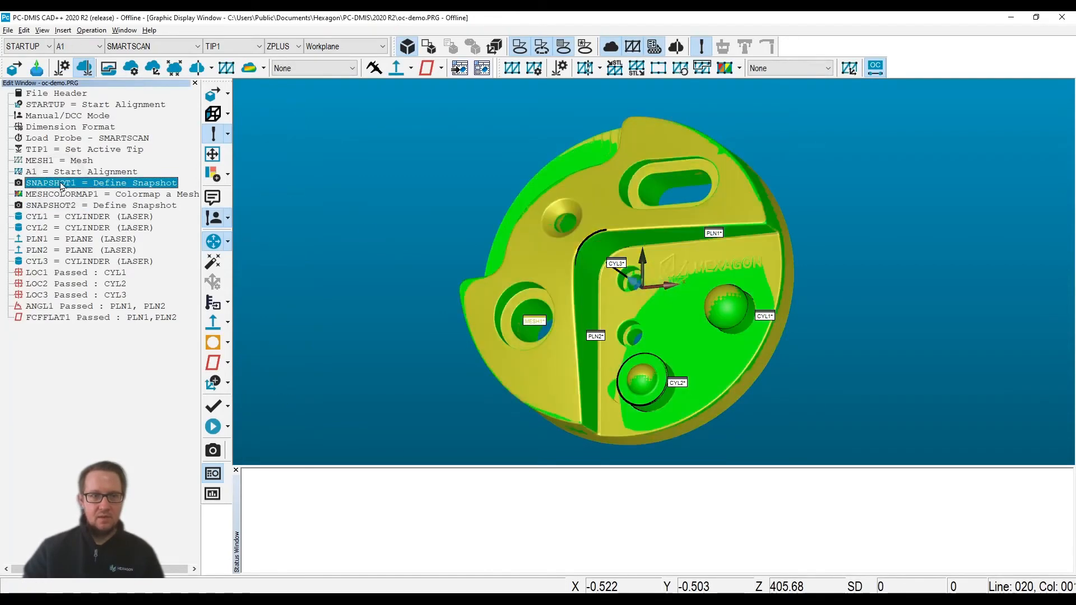
pyautogui.click(61, 171)
pyautogui.click(212, 198)
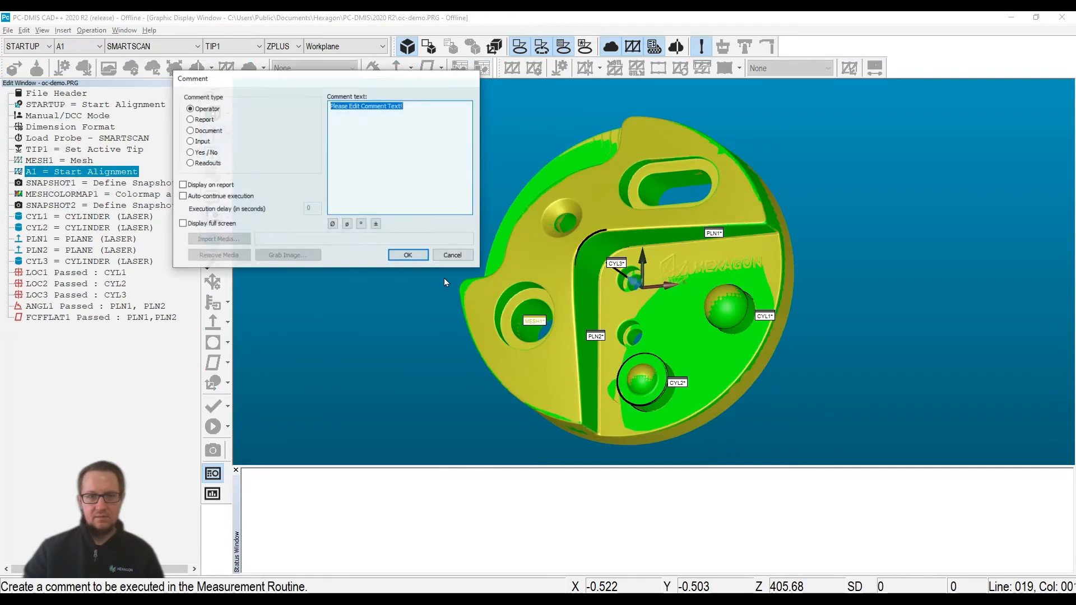
pyautogui.click(191, 120)
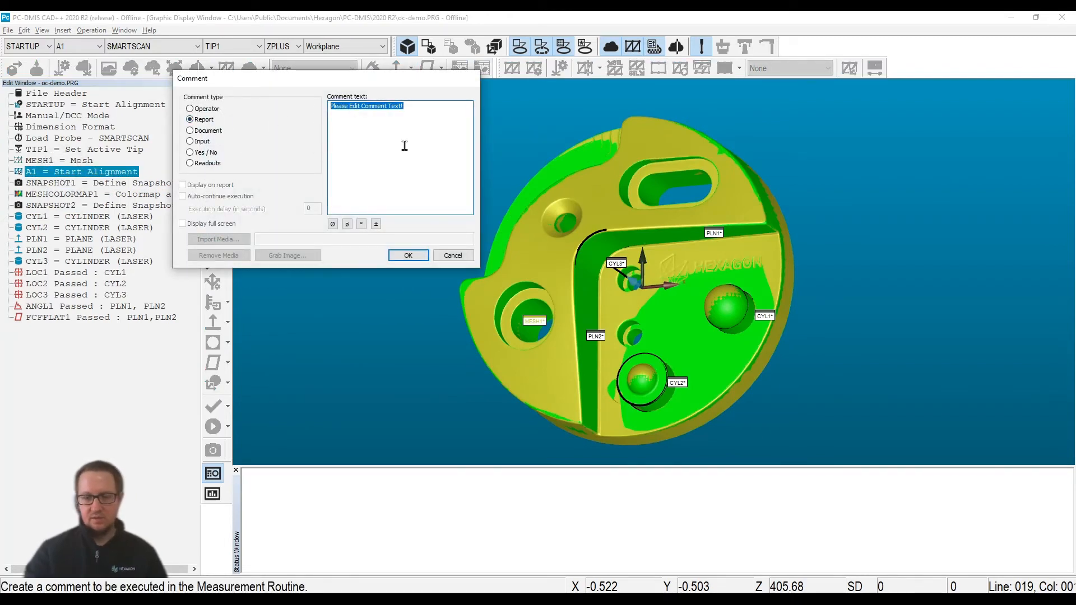
pyautogui.press('BackSpace')
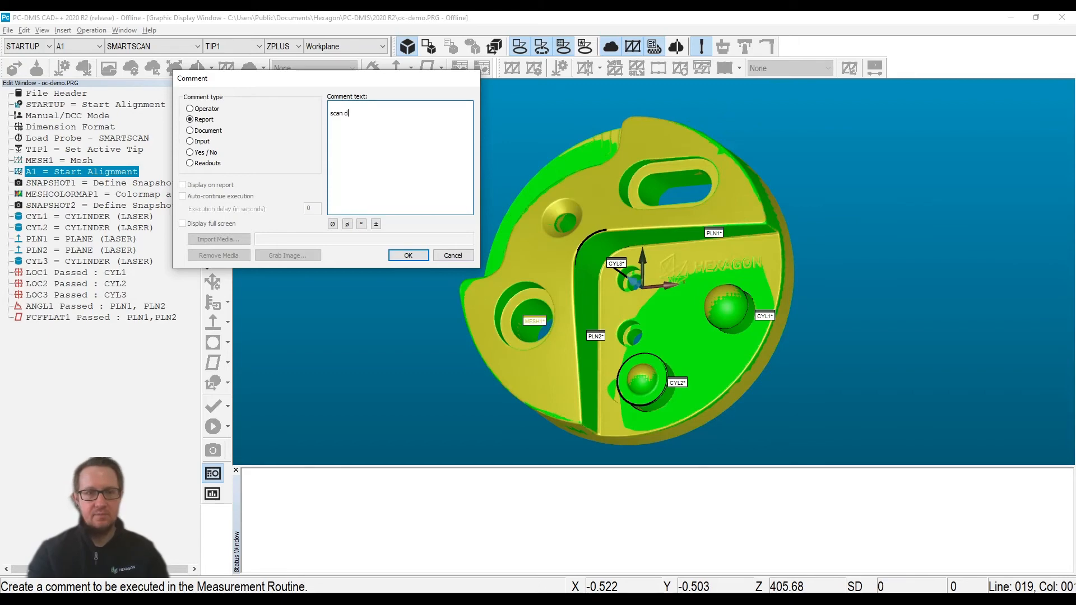
pyautogui.click(419, 252)
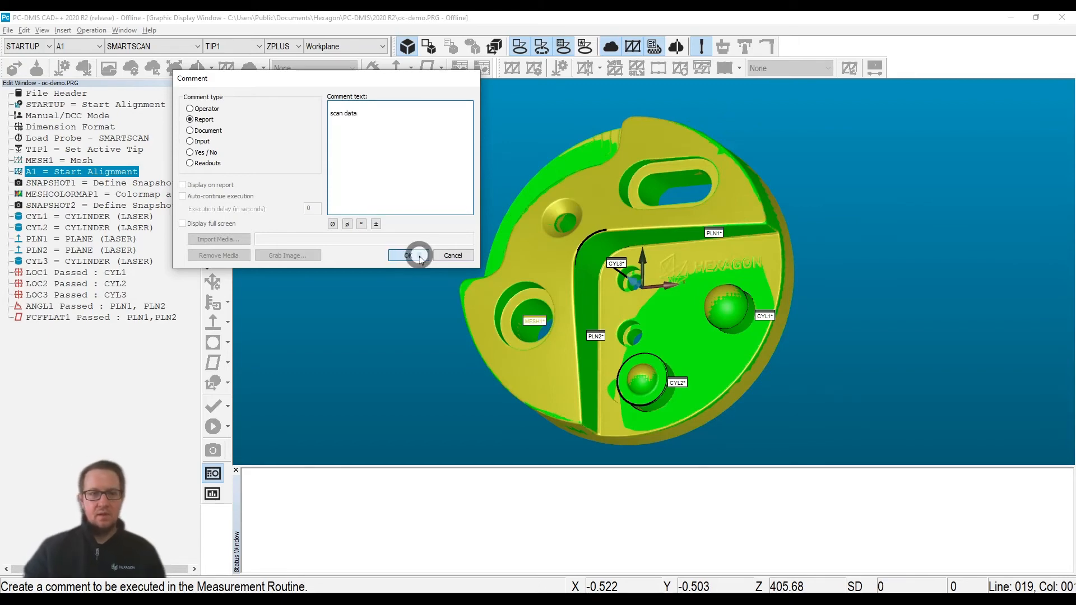
# Insert a Report comment reading "color map" directly after the MESHCOLORMAP1 command.
pyautogui.click(93, 206)
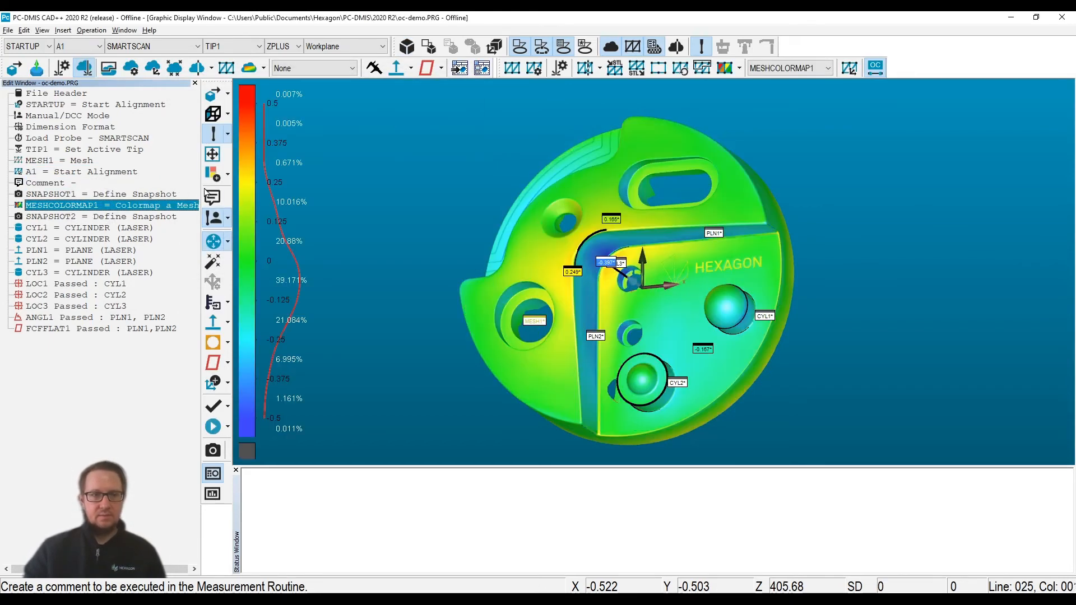
pyautogui.click(213, 197)
pyautogui.click(193, 120)
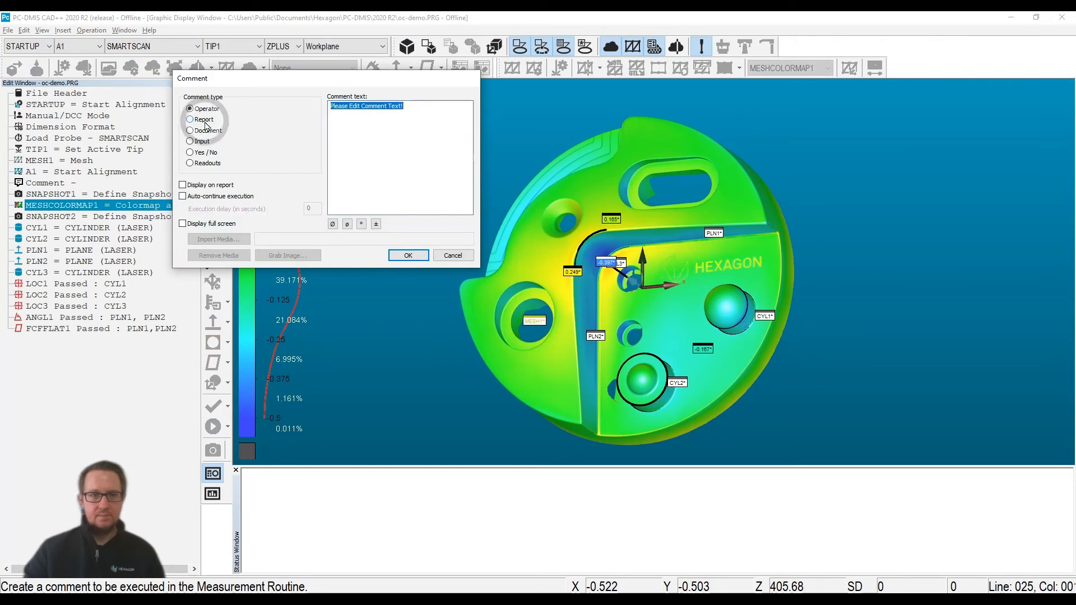
pyautogui.press('BackSpace')
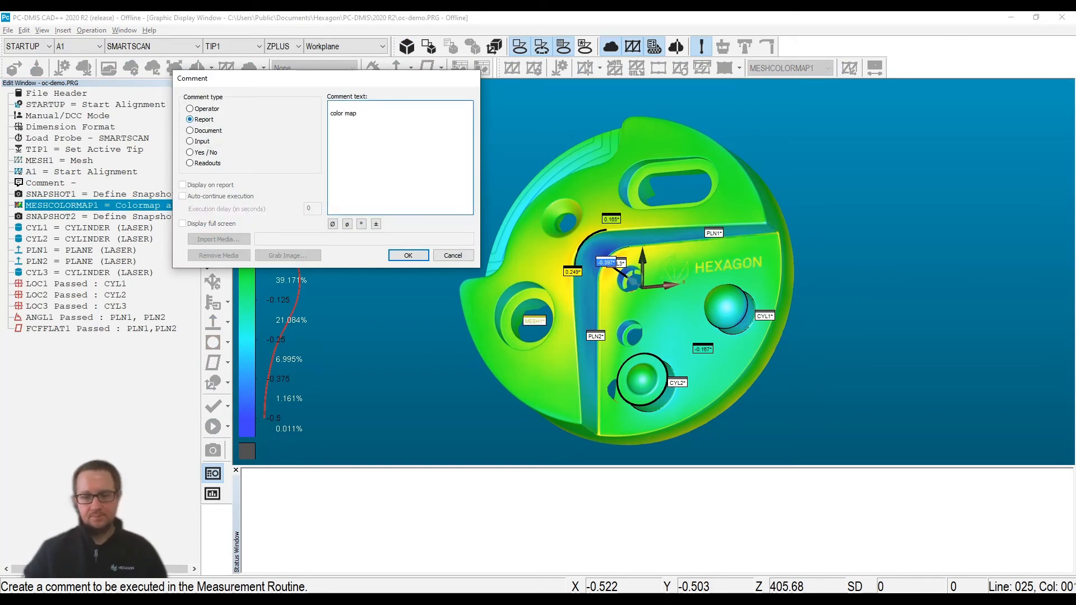
pyautogui.click(408, 255)
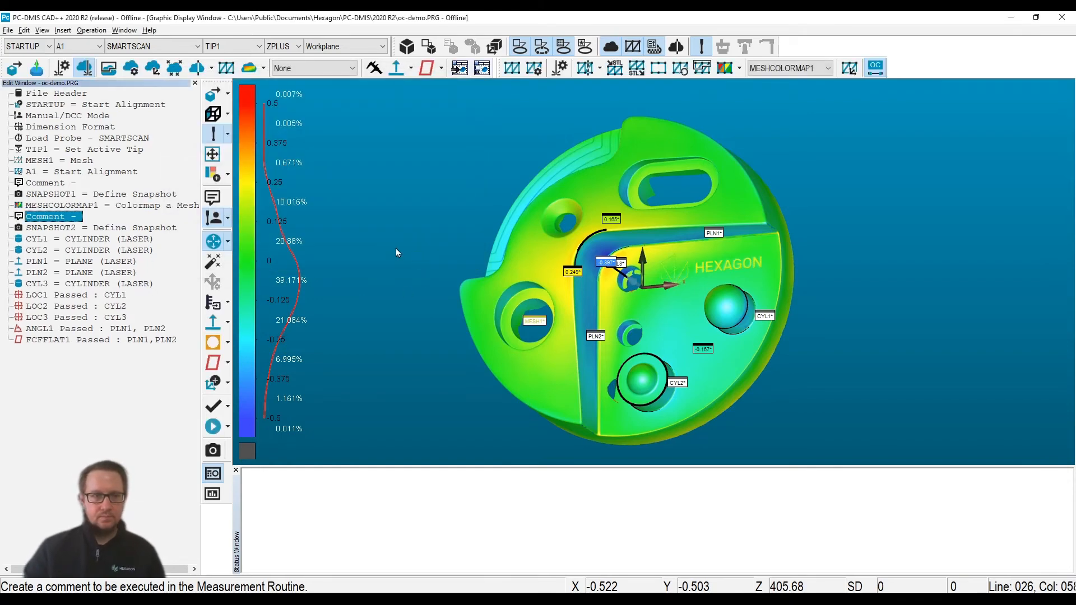
# Insert a Report comment reading "inspection" directly after CYL3, and check the comments in the report.
pyautogui.click(73, 284)
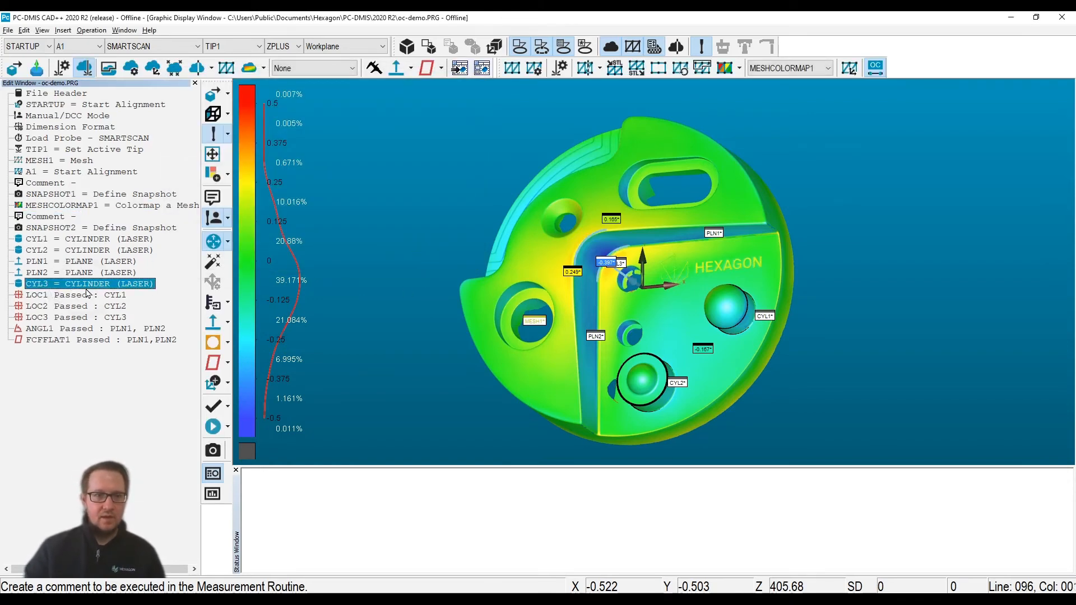
pyautogui.click(213, 197)
pyautogui.click(205, 119)
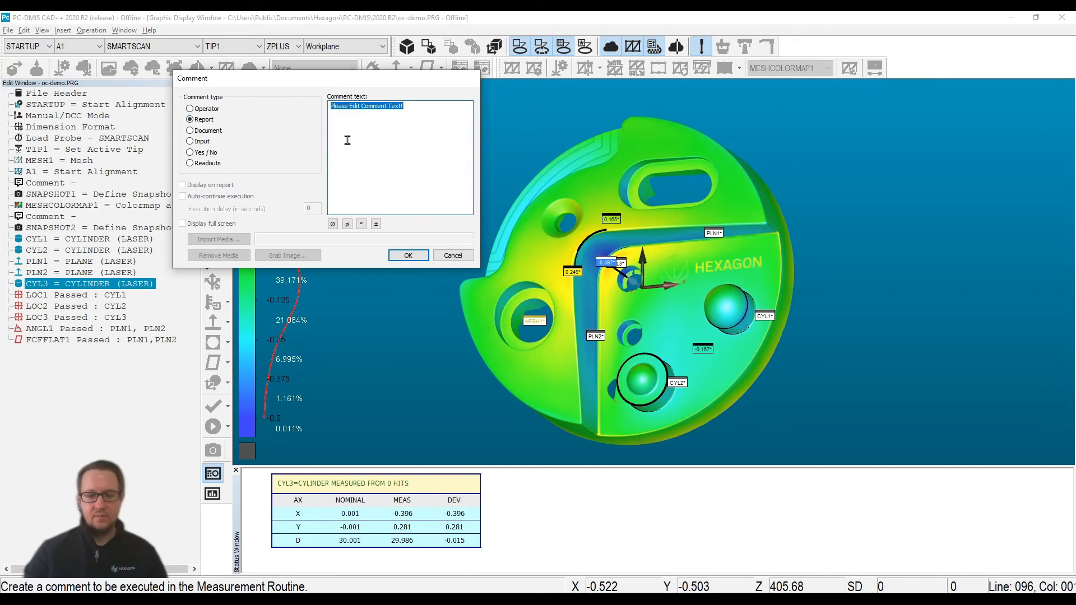
pyautogui.press('BackSpace')
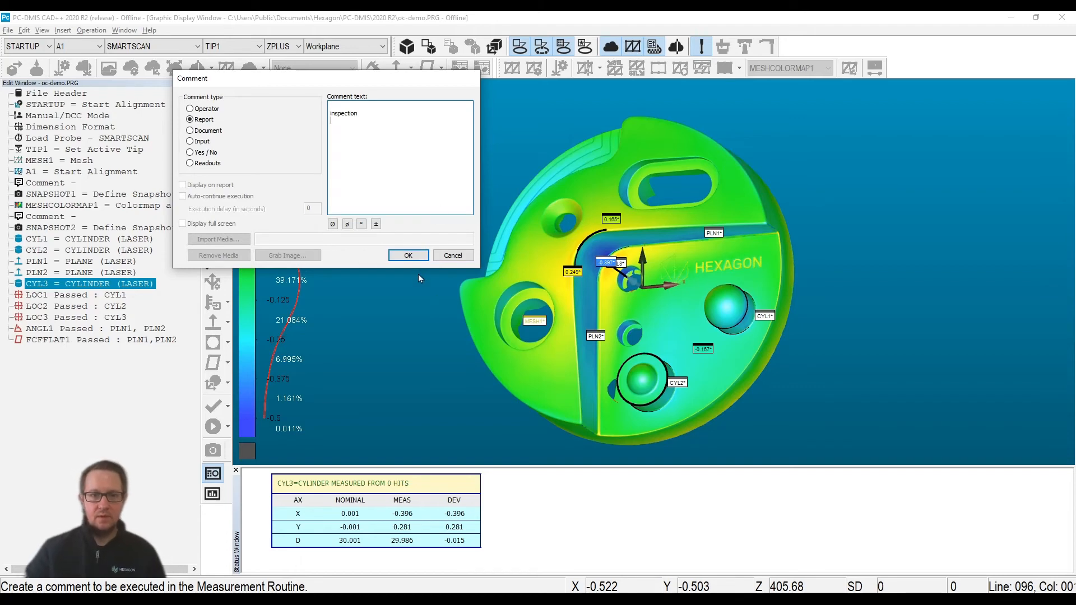
pyautogui.click(409, 256)
pyautogui.click(212, 498)
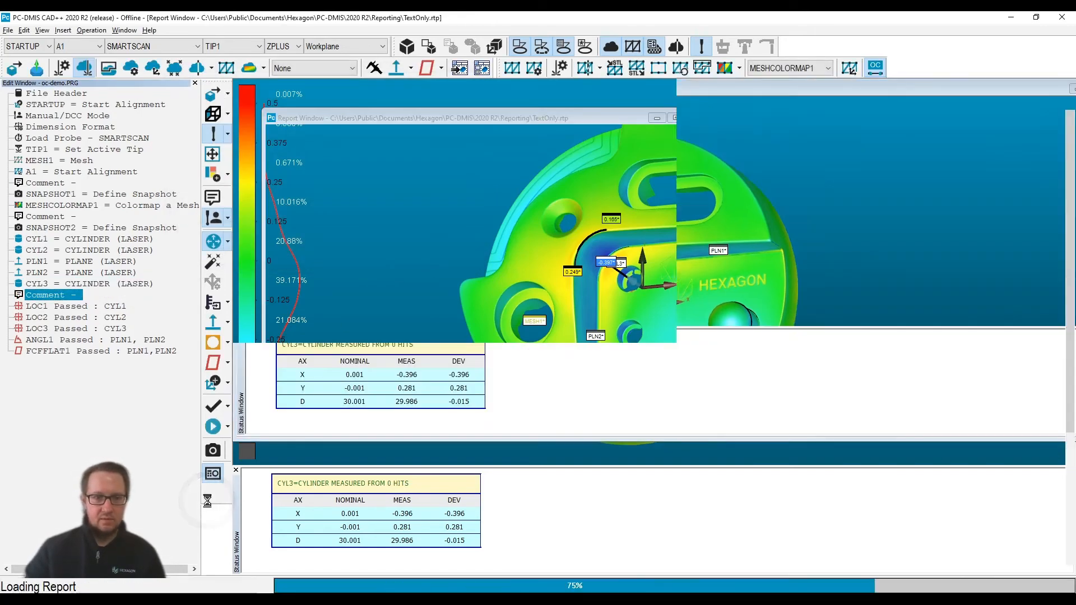
pyautogui.scroll(-3, 473, 256)
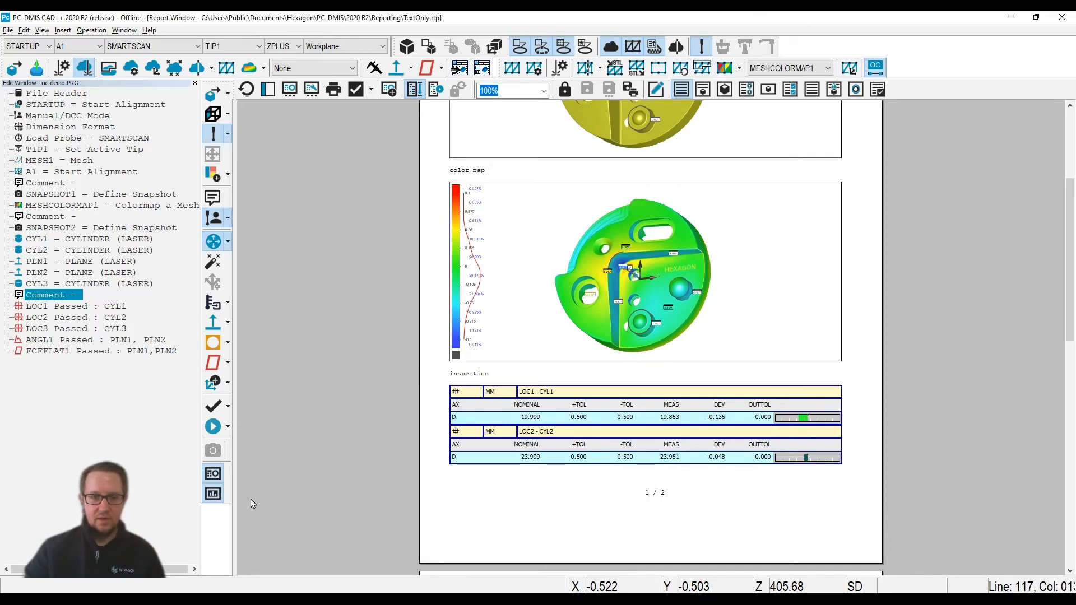
pyautogui.click(213, 495)
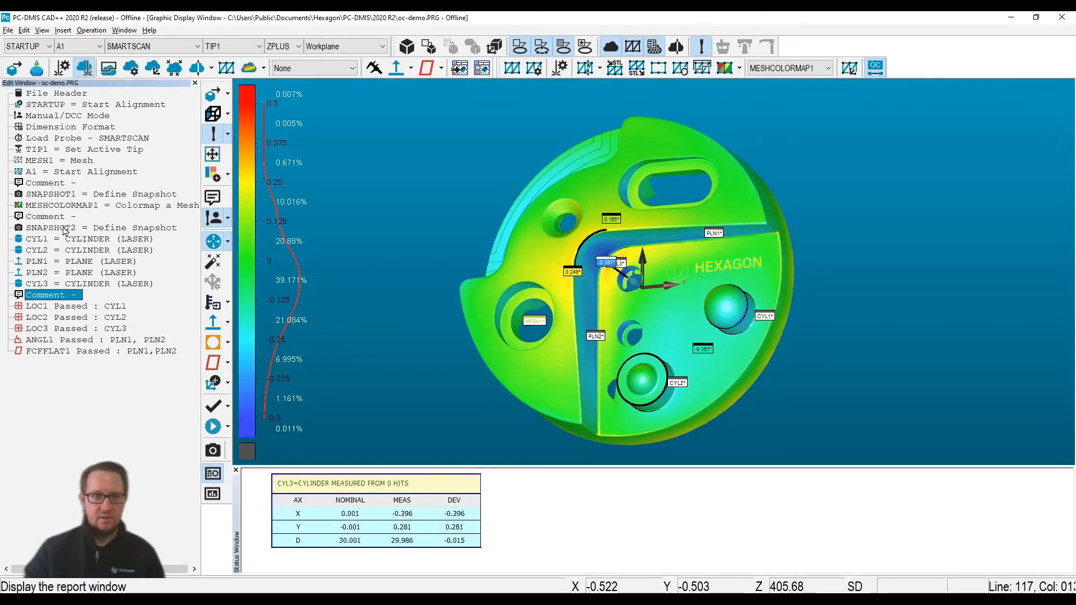
# Insert a Form Feed report command directly after SNAPSHOT2, and check the page break in the report.
pyautogui.click(65, 228)
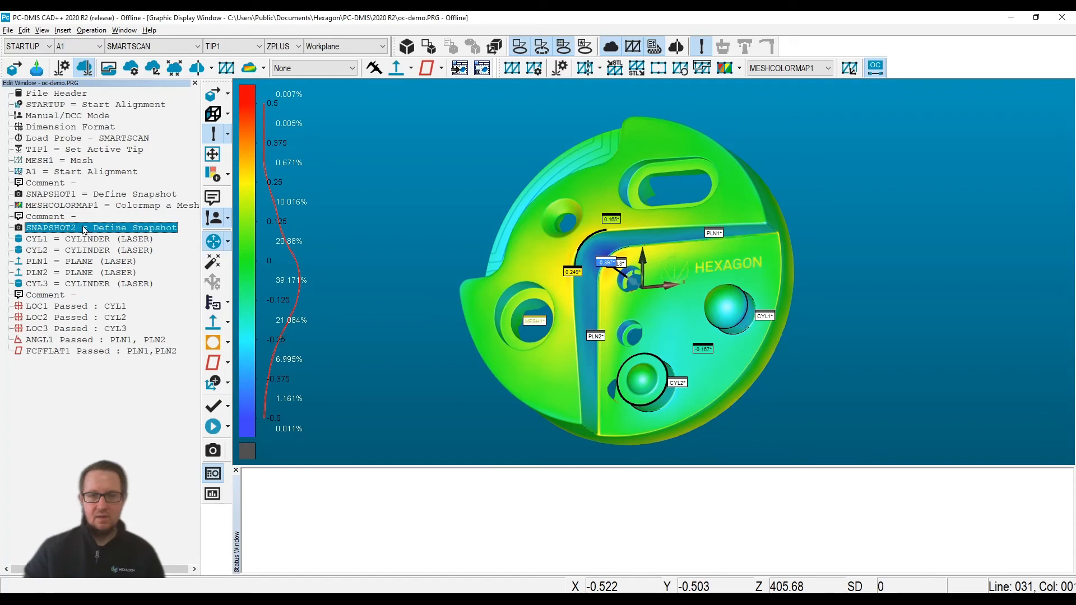
pyautogui.click(60, 29)
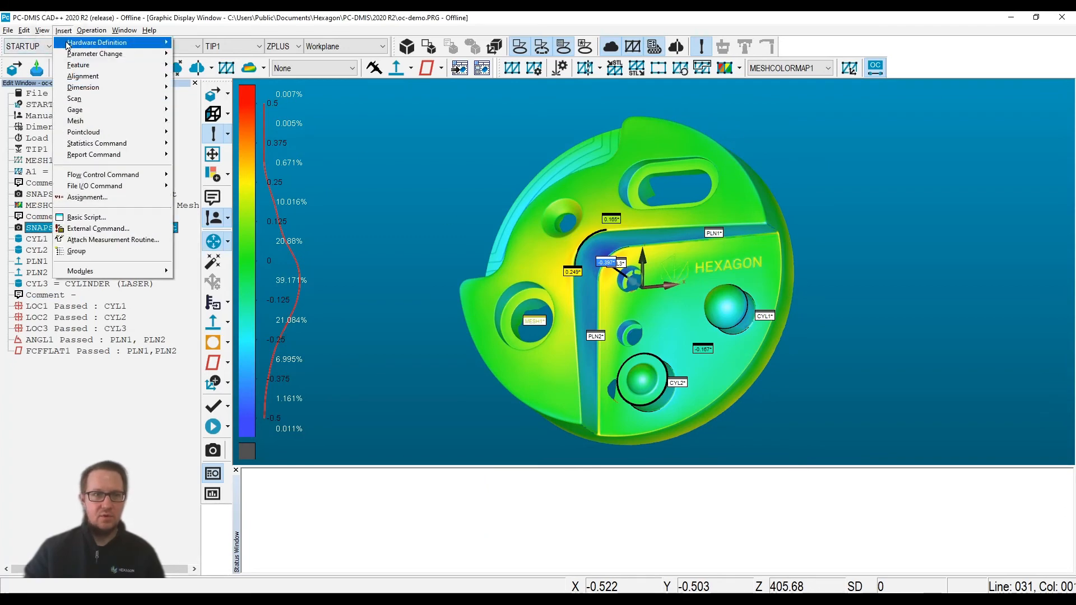
pyautogui.moveTo(114, 162)
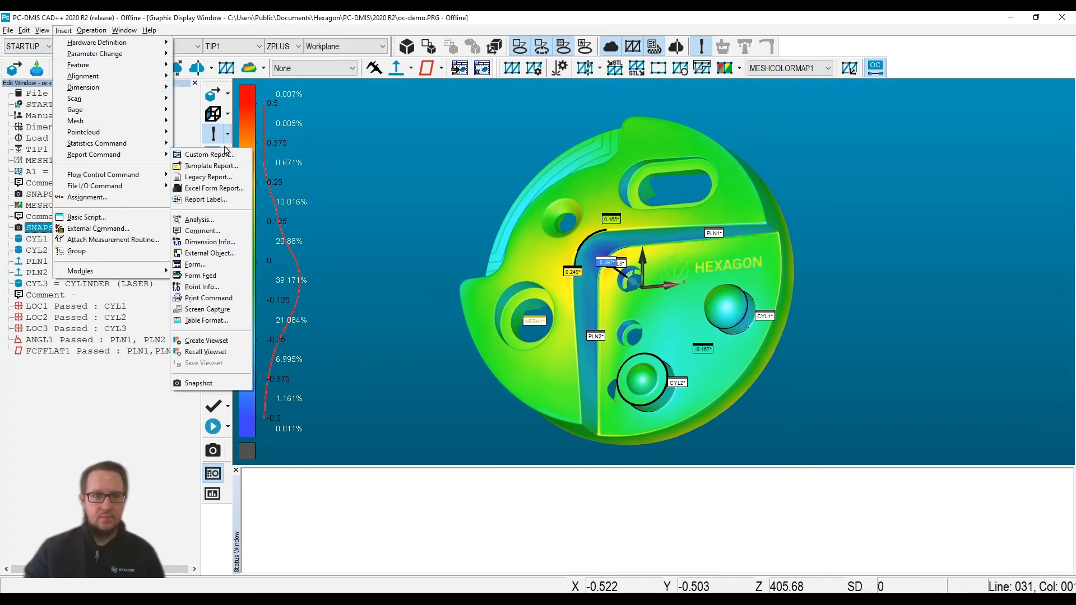
pyautogui.click(216, 276)
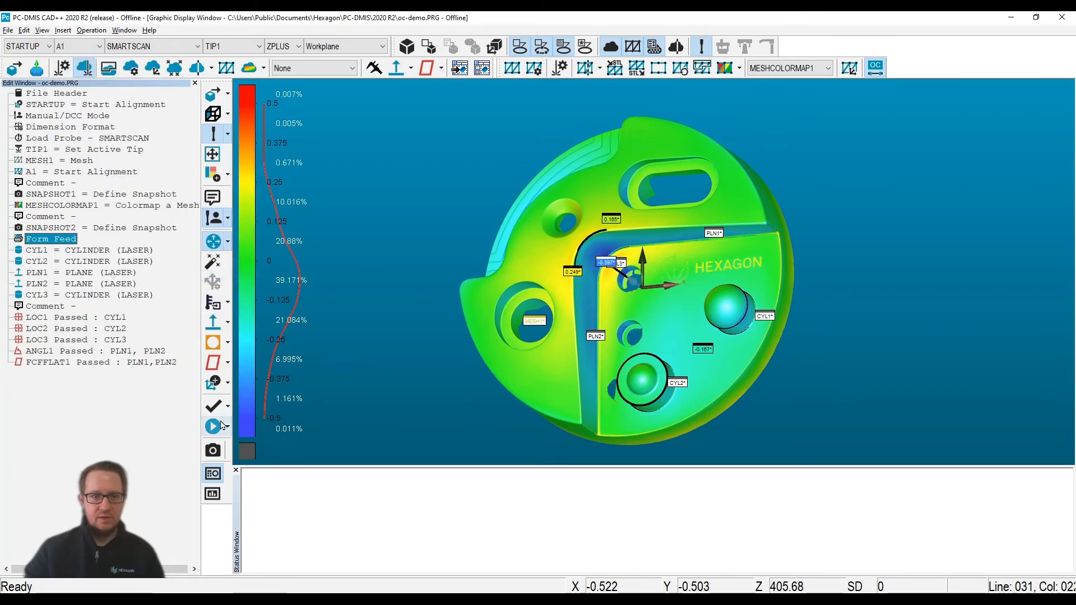
pyautogui.click(213, 494)
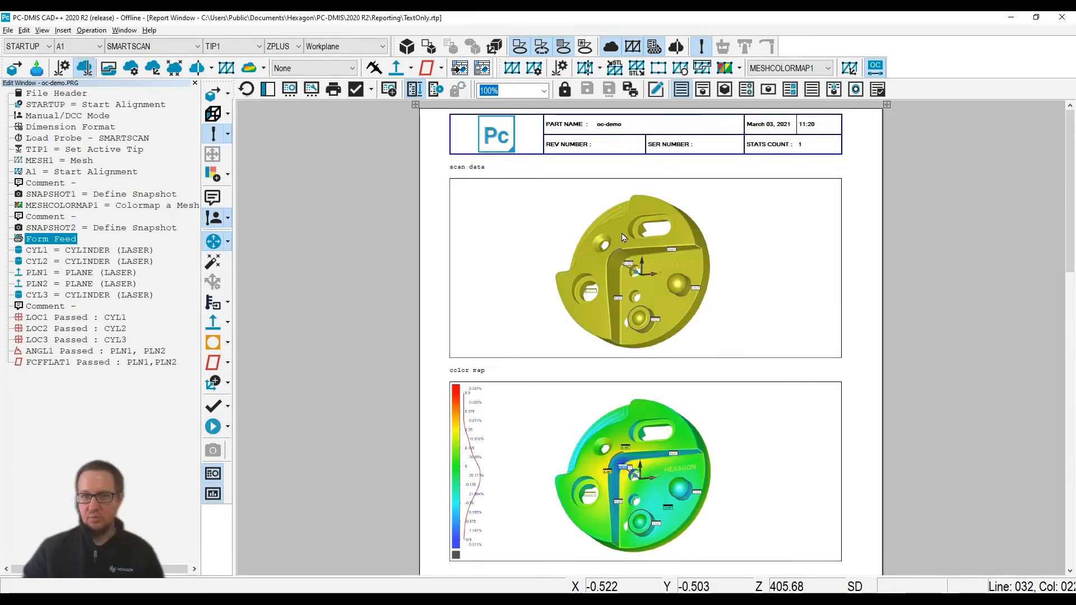
pyautogui.scroll(-10, 571, 480)
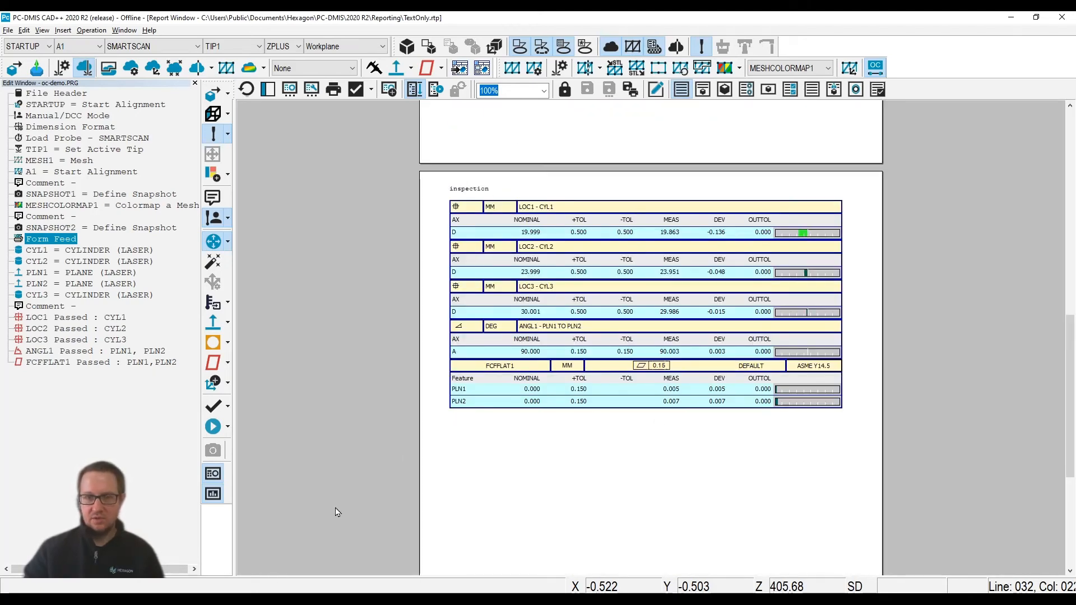
pyautogui.click(212, 493)
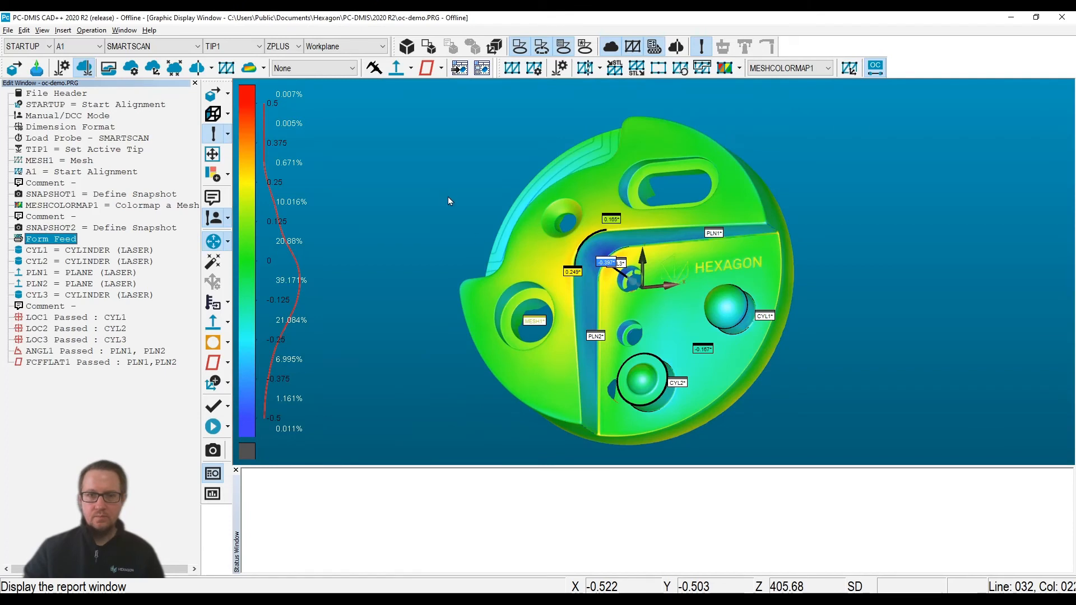
# Switch to OptoCat and merge the demo block scans again with the standard fast level of detail and mesh cleaning.
pyautogui.moveTo(449, 198); pyautogui.dragTo(453, 175, button='right')
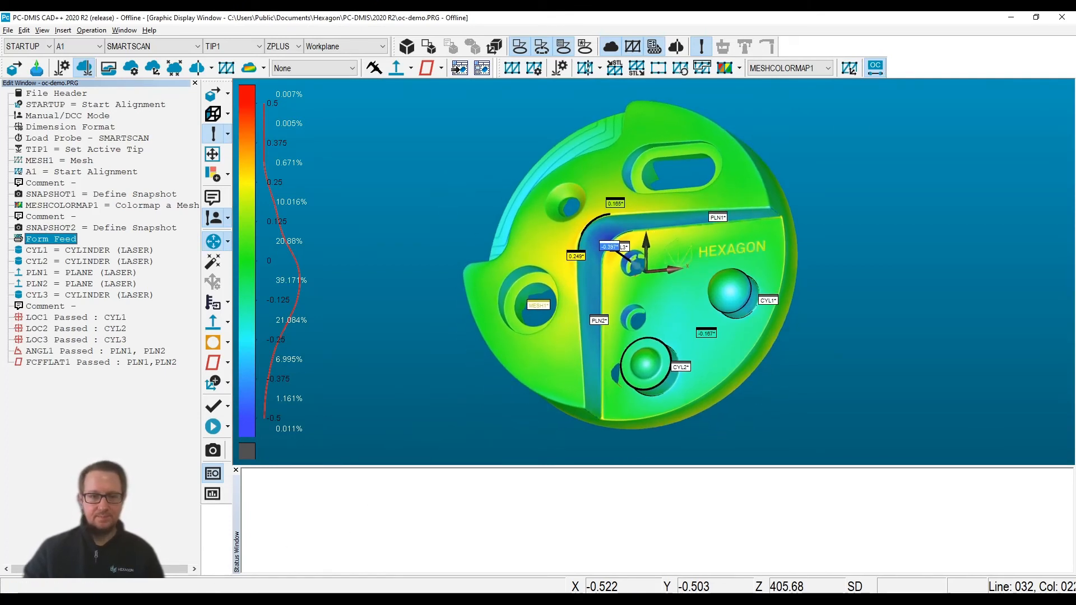
pyautogui.moveTo(184, 602)
pyautogui.click(190, 583)
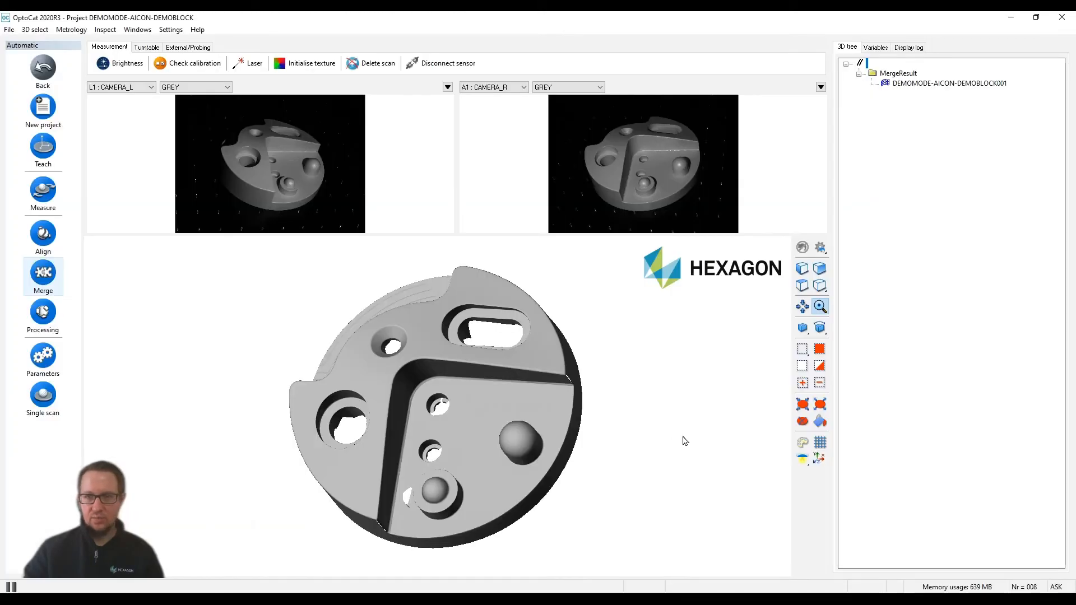
pyautogui.scroll(-2, 636, 418)
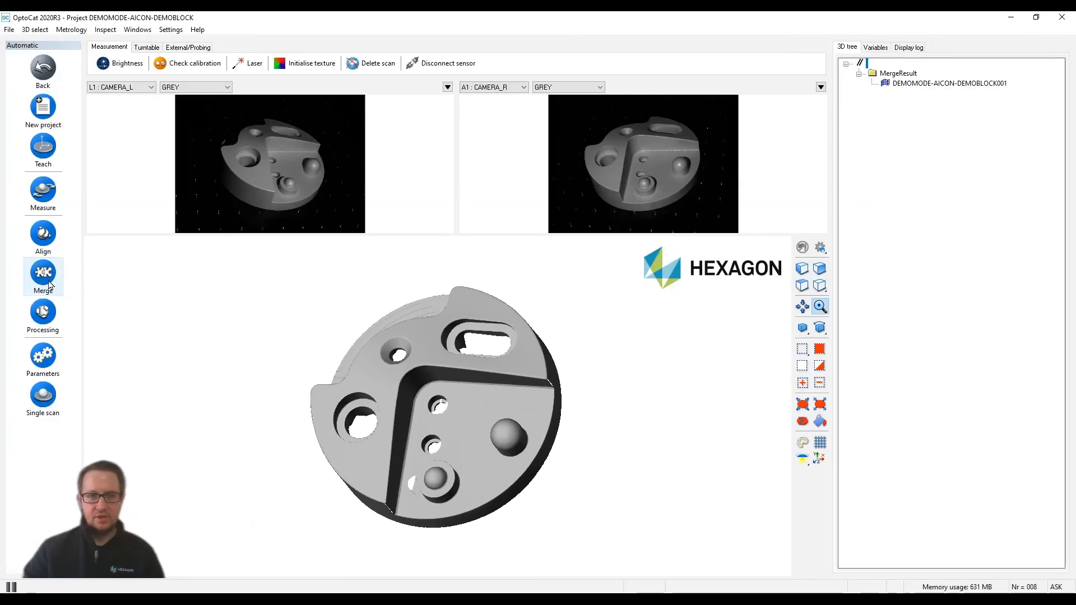
pyautogui.moveTo(288, 357)
pyautogui.mouseDown(button='middle')
pyautogui.moveTo(308, 330)
pyautogui.moveTo(298, 349)
pyautogui.mouseUp(button='middle')
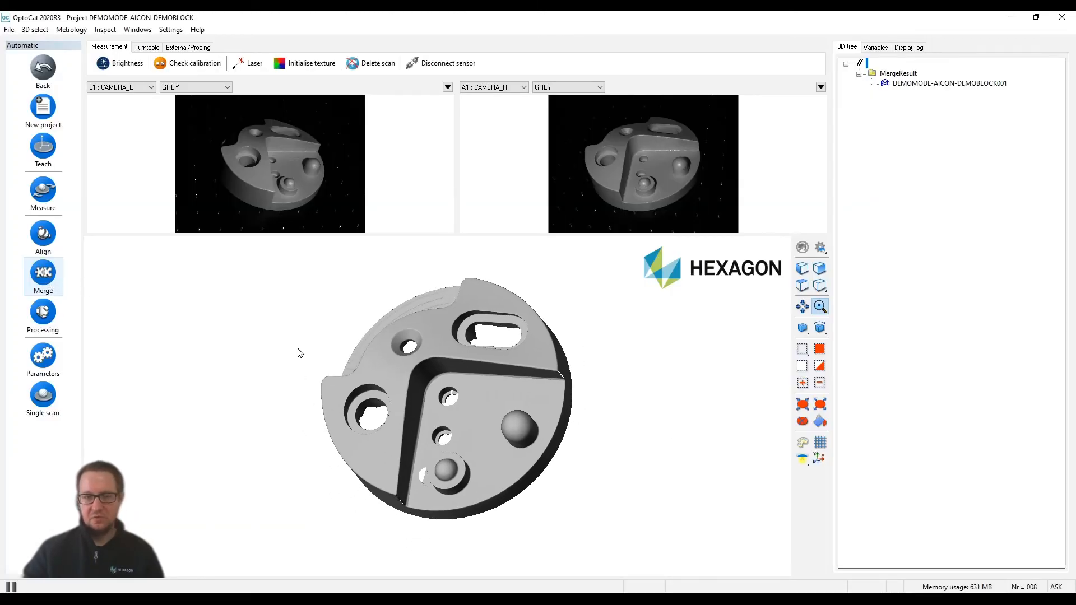
pyautogui.click(45, 276)
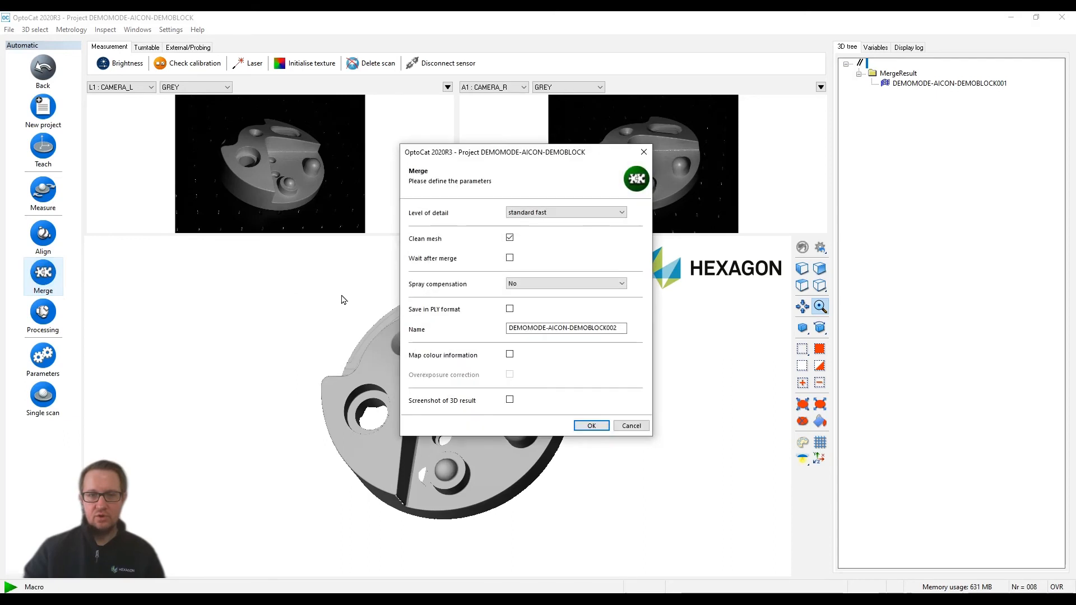
pyautogui.click(592, 426)
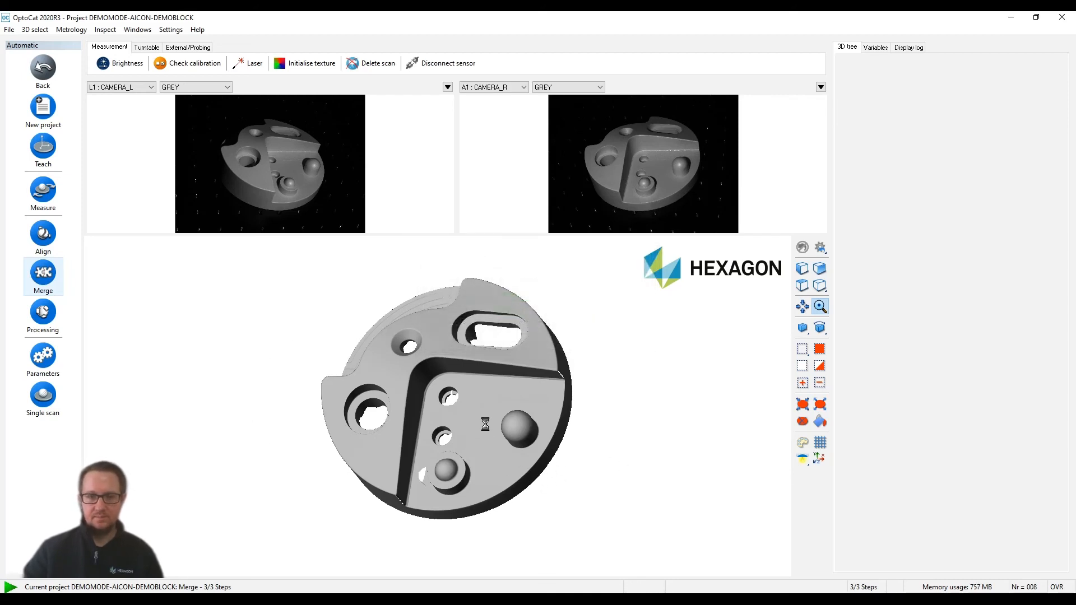
# Look over the demo block mesh after the merge, and switch back to PC-DMIS.
pyautogui.moveTo(480, 452); pyautogui.dragTo(477, 479, button='middle')
pyautogui.moveTo(476, 480)
pyautogui.mouseDown()
pyautogui.moveTo(510, 450)
pyautogui.moveTo(450, 435)
pyautogui.moveTo(475, 467)
pyautogui.mouseUp()
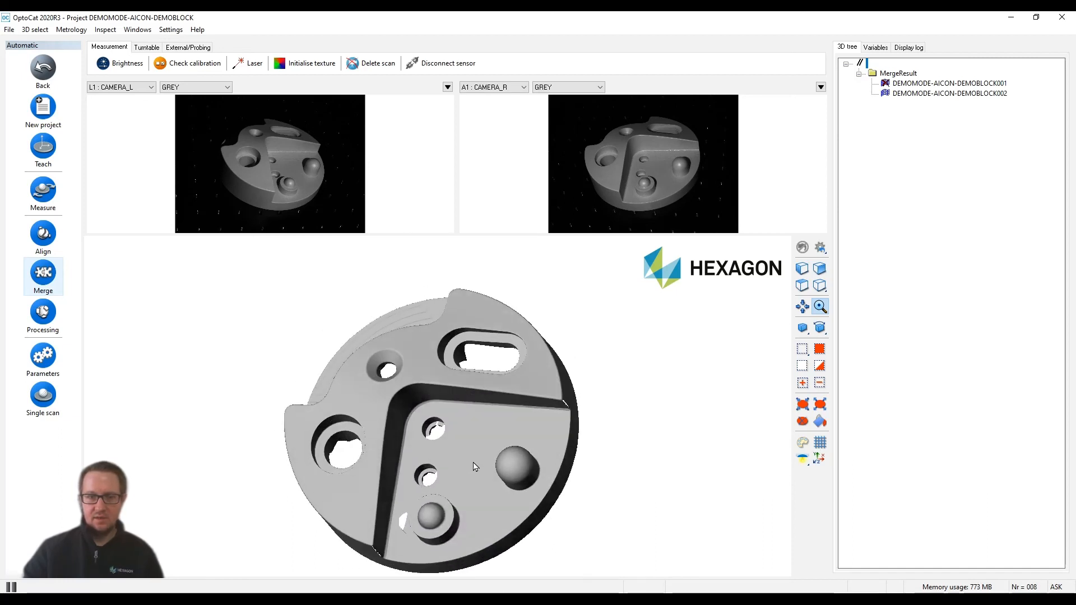
pyautogui.moveTo(475, 467); pyautogui.dragTo(476, 425, button='middle')
pyautogui.click(205, 603)
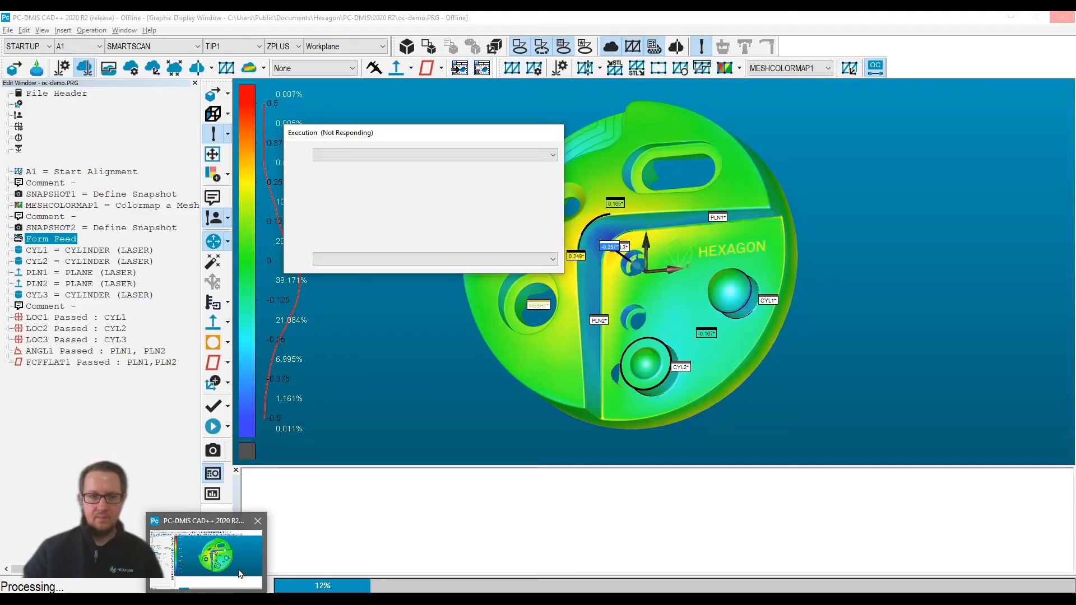
pyautogui.click(239, 566)
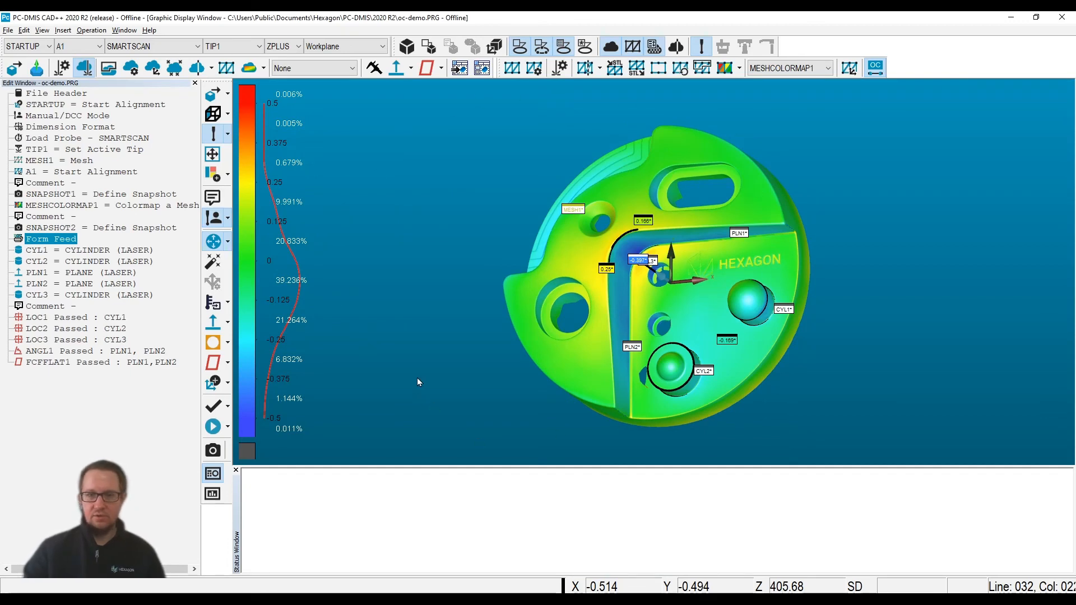
# Review the snapshots and dimension results of the re-executed routine in the report, and return to the graphic display.
pyautogui.click(212, 493)
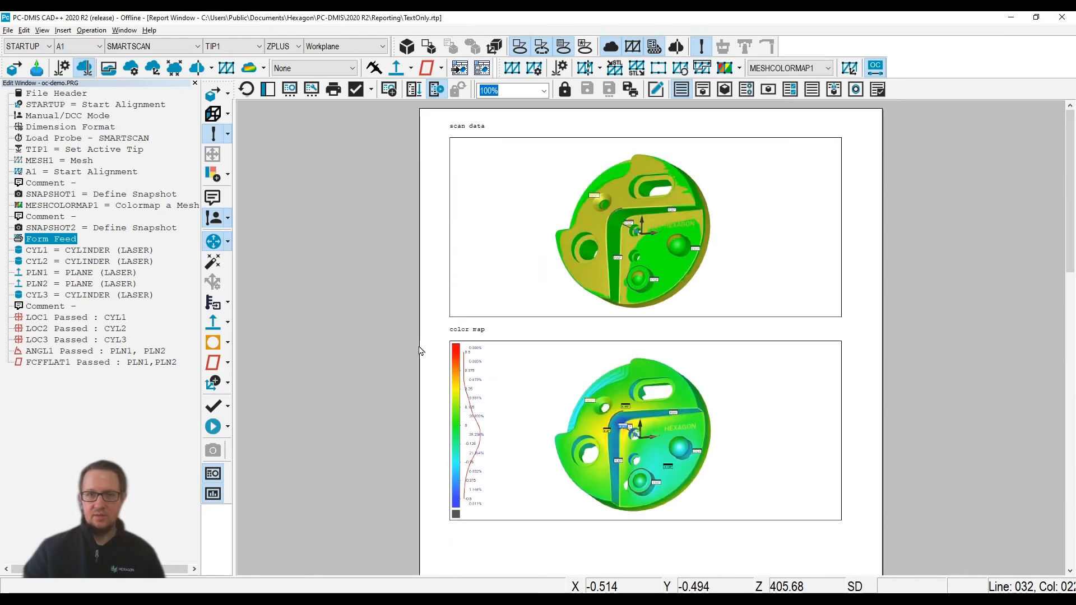
pyautogui.scroll(-3, 420, 349)
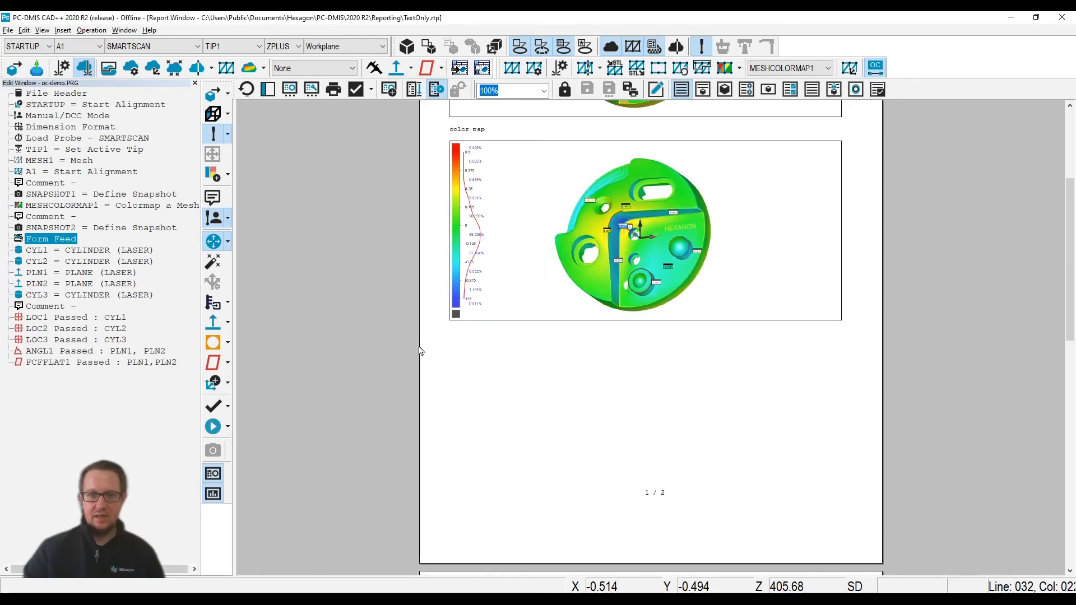
pyautogui.scroll(-5, 420, 351)
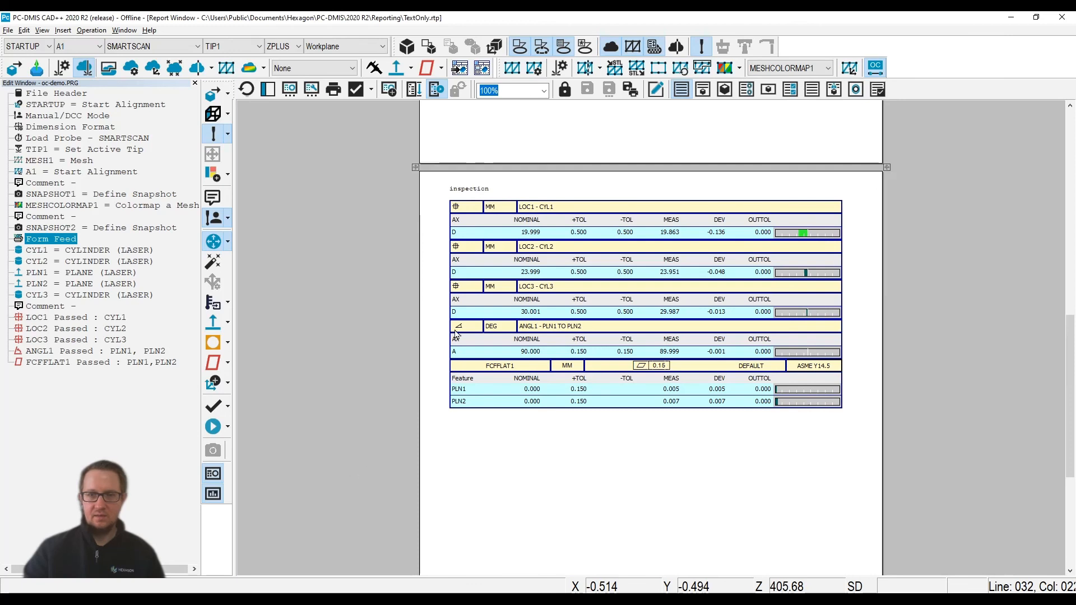
pyautogui.click(213, 497)
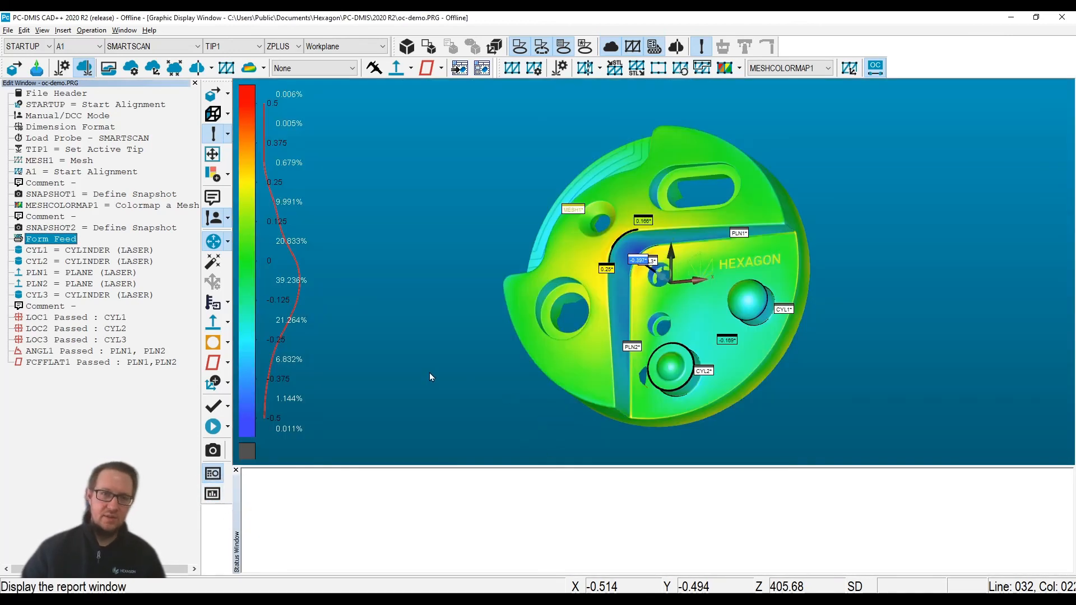